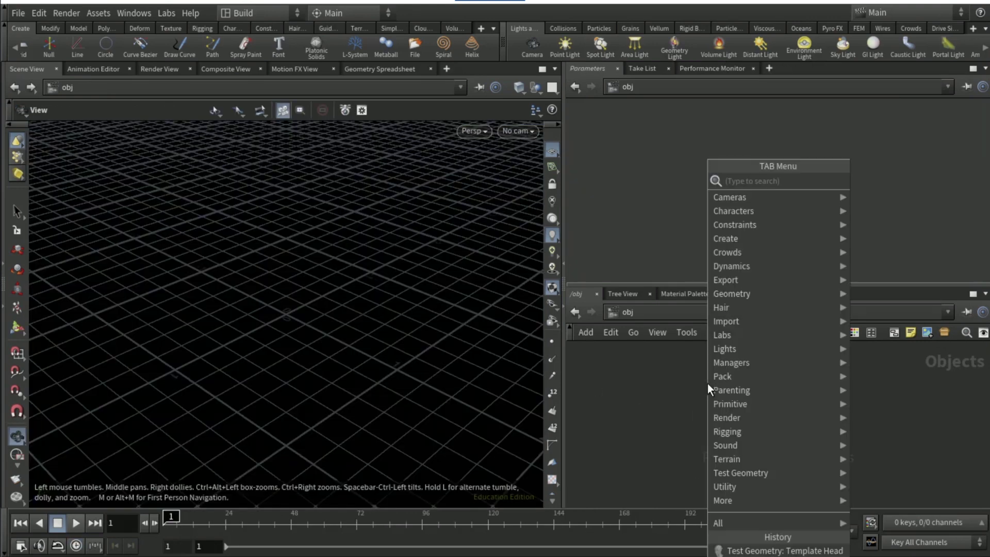
Step: Add a Test Geometry: Template Head object to the empty object network
type("head")
key("Down")
key("Return")
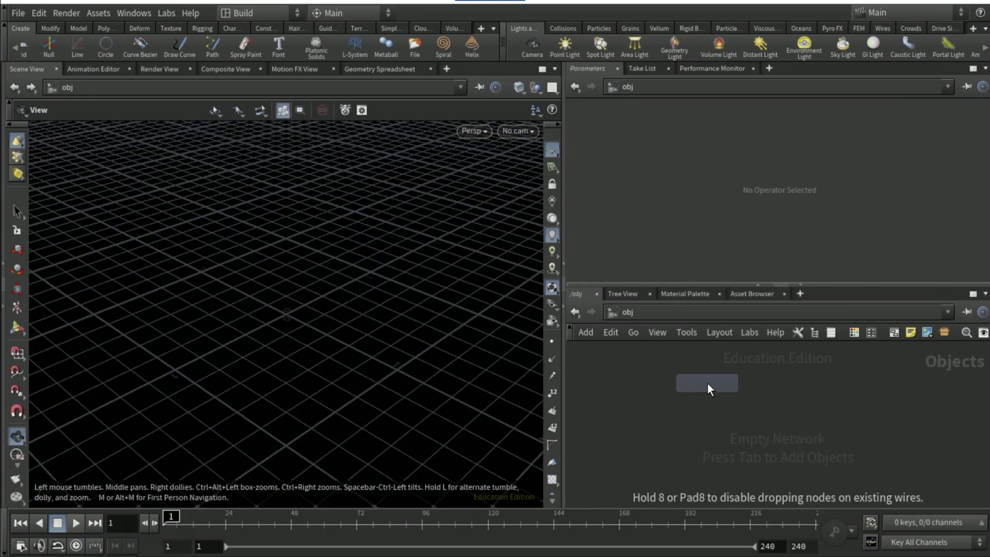
left_click(708, 383)
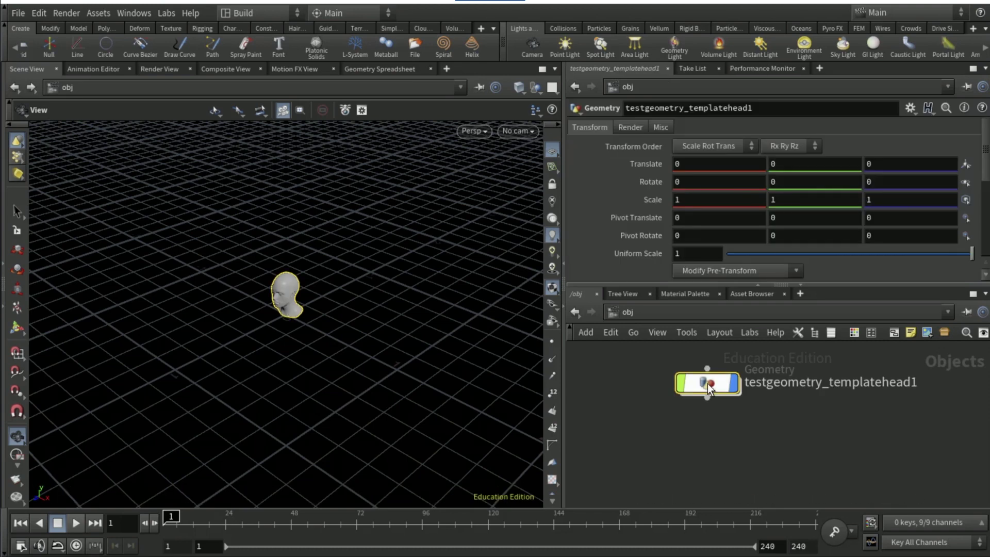
Step: Inside the template head object, add a Subdivide node wired to the head geometry's output
key("Tab")
type("subs")
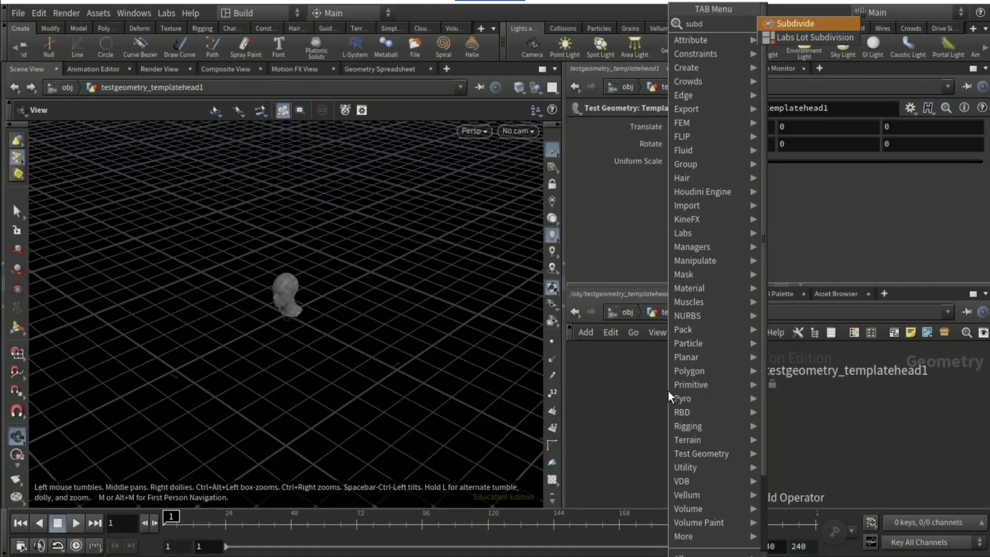
key("Return")
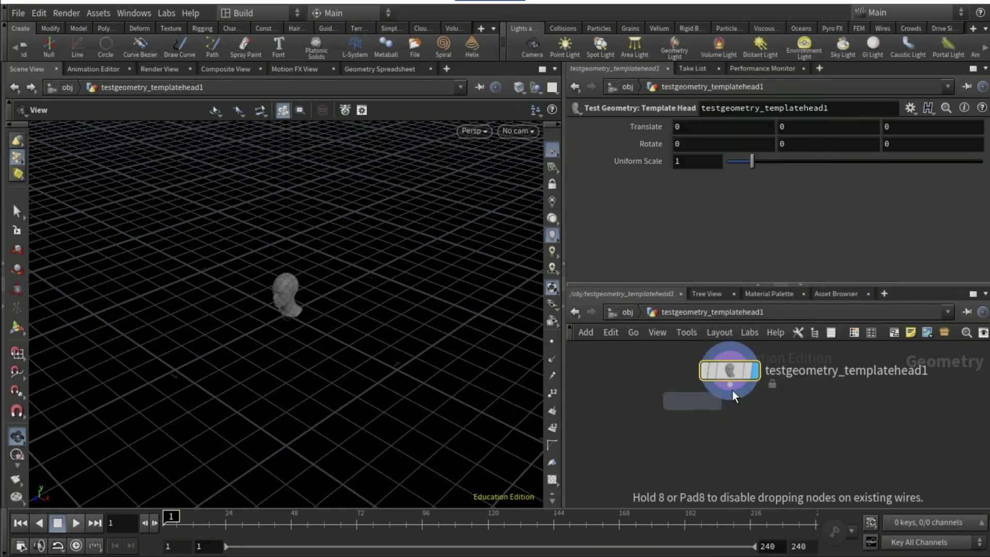
left_click(732, 392)
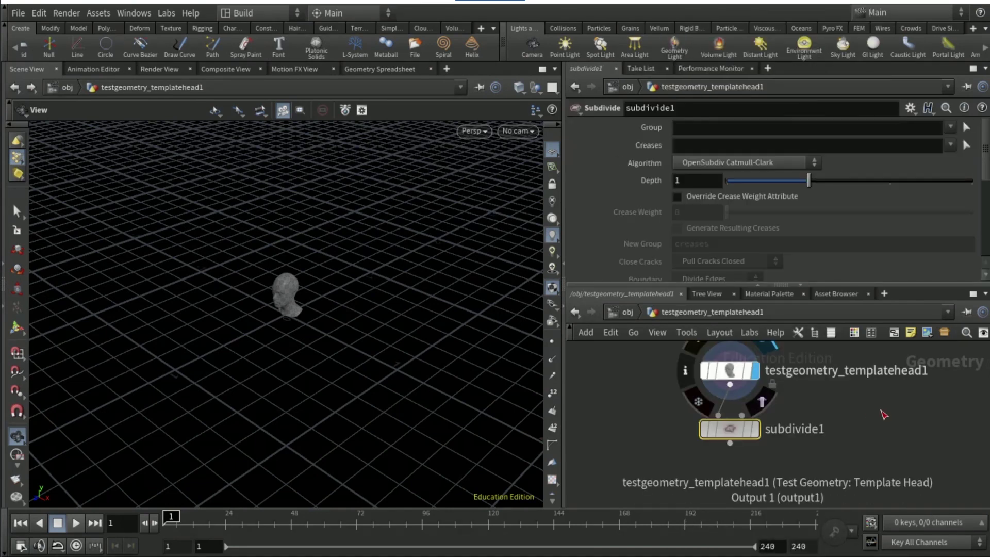
Step: Place an Add node beside the Subdivide node and give it one point at -.1, .3, .01
key("Tab")
left_click(881, 410)
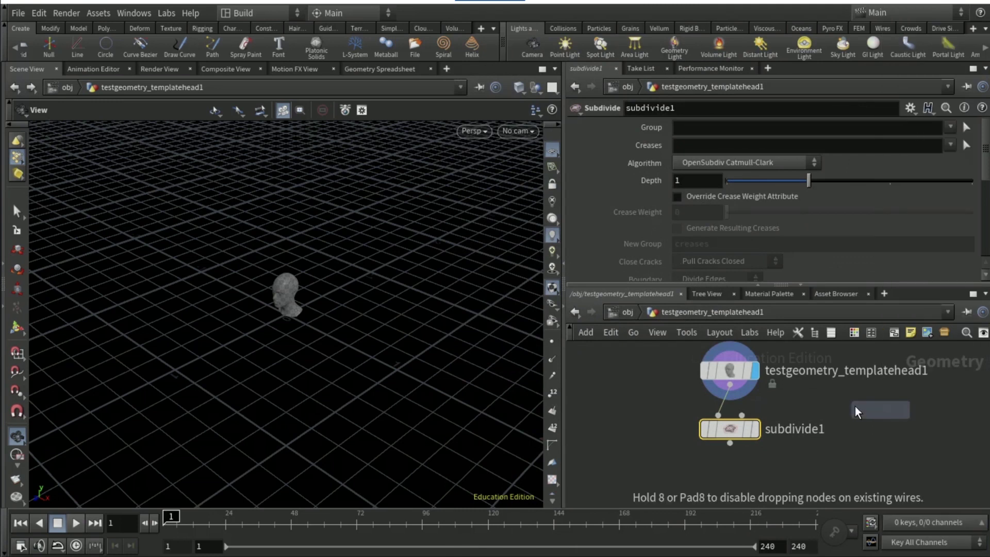
left_click(856, 407)
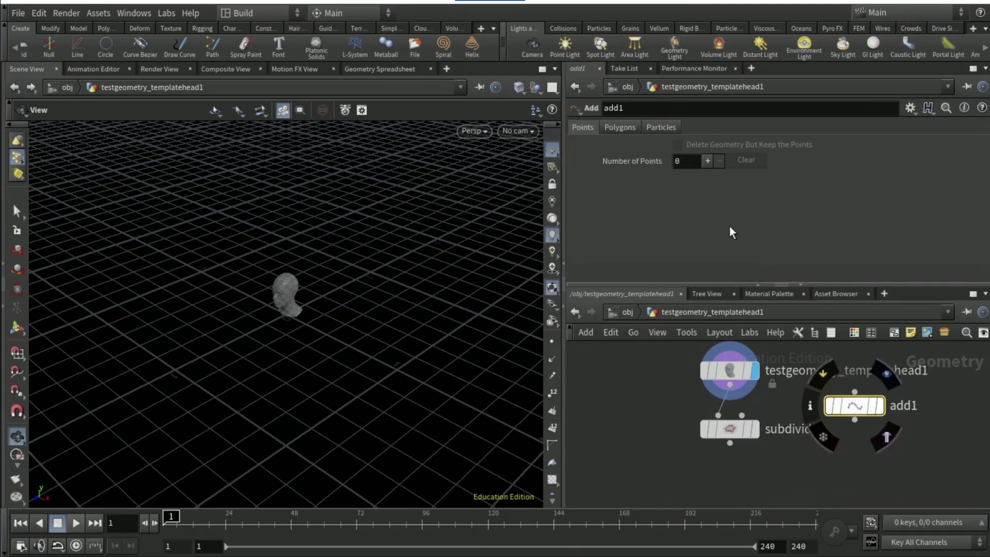
left_click(707, 162)
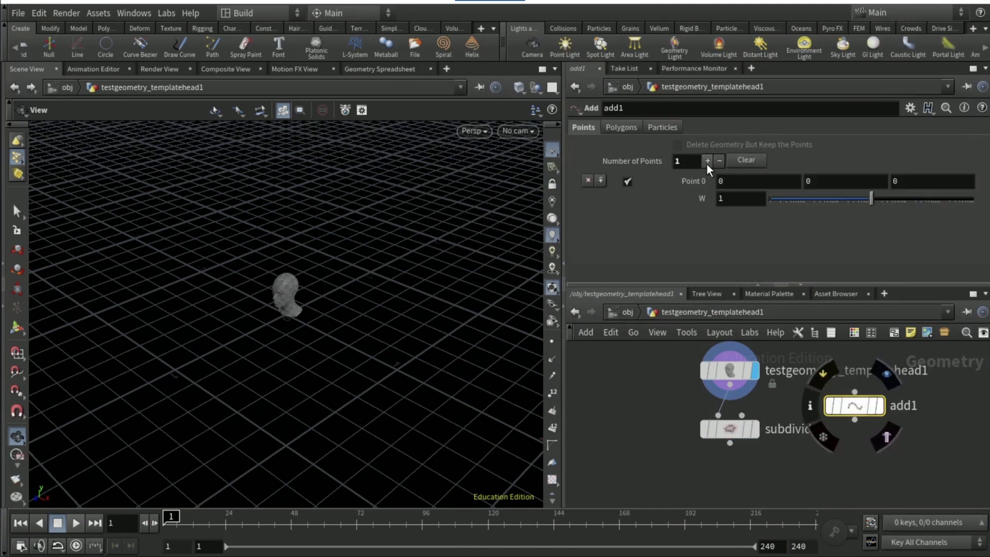
left_click(734, 182)
type("-.1")
left_click(834, 179)
type(".3")
key("Tab")
type(".01")
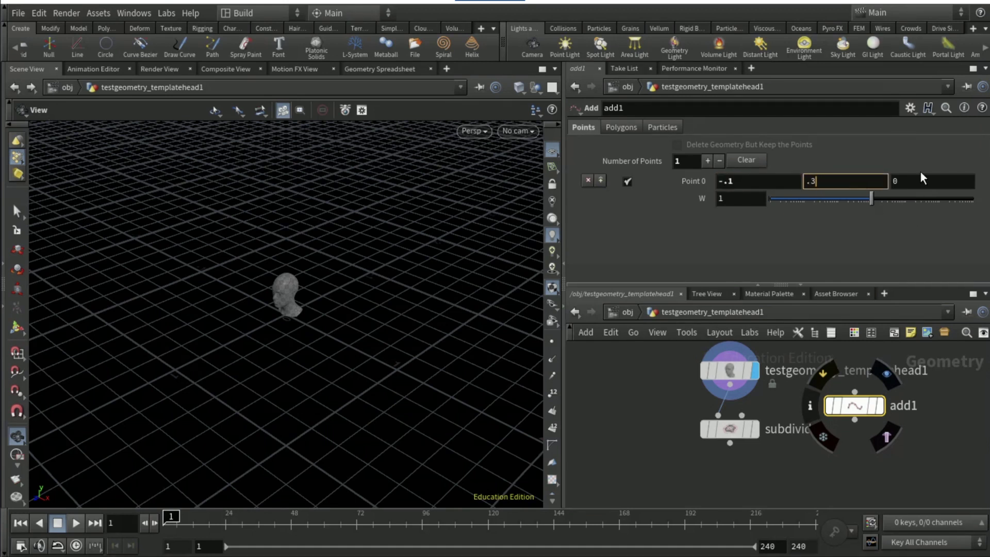
Step: Add a Point VOP wired to the Subdivide node's output and rename it dist
left_click(729, 443)
left_click(732, 475)
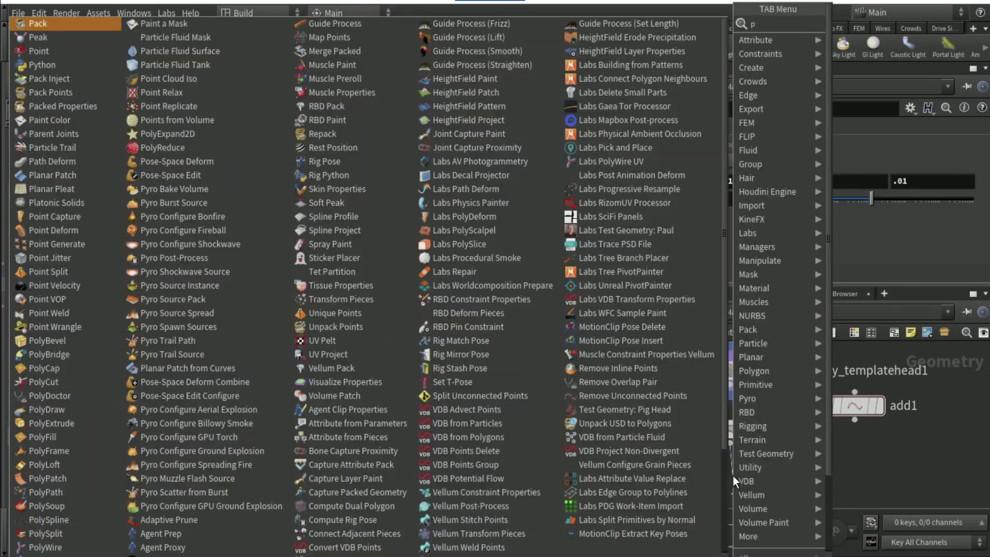
type("pointvop")
key("Return")
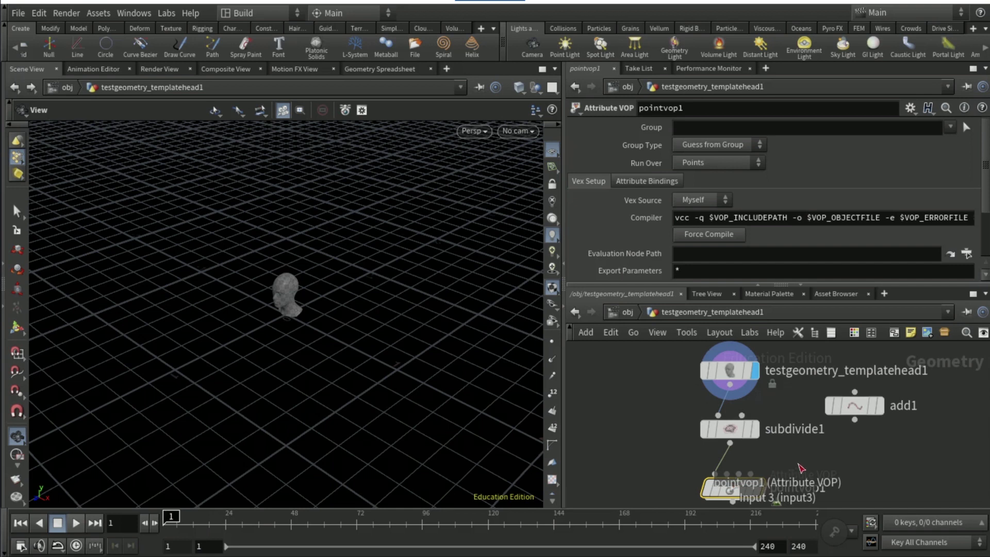
double_click(808, 488)
type("dist")
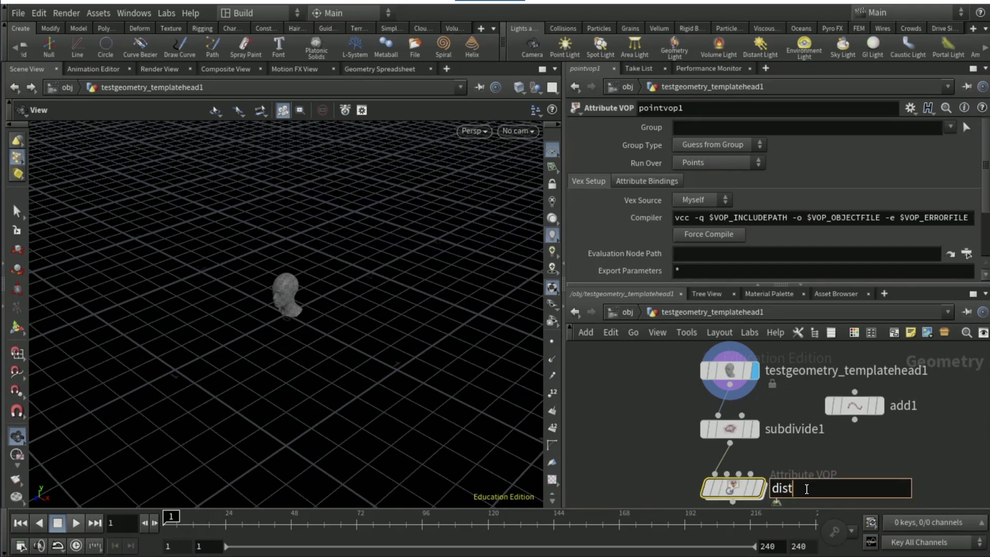
key("Return")
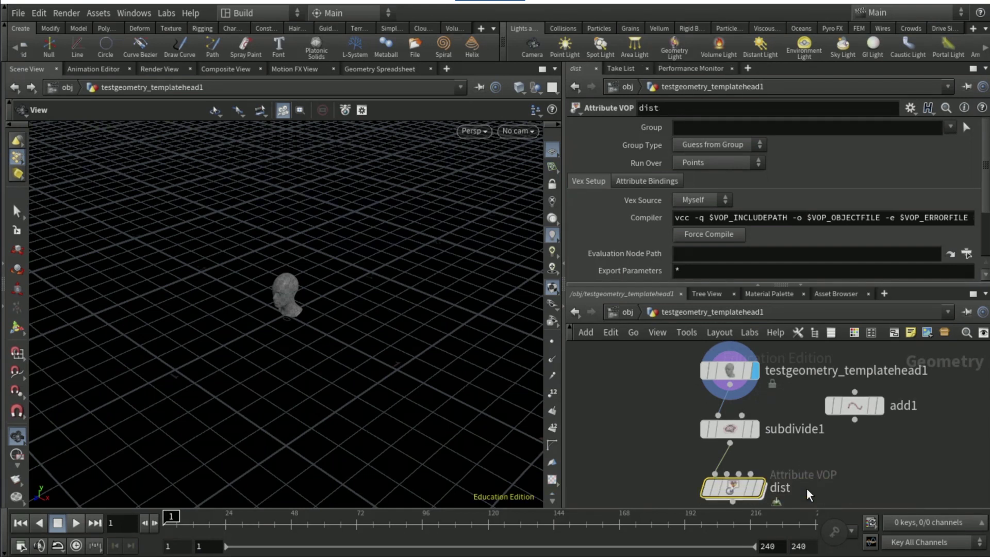
Step: Wire the Add node into the second input of the dist VOP and open the VOP's inner network
left_click(855, 420)
left_click(727, 473)
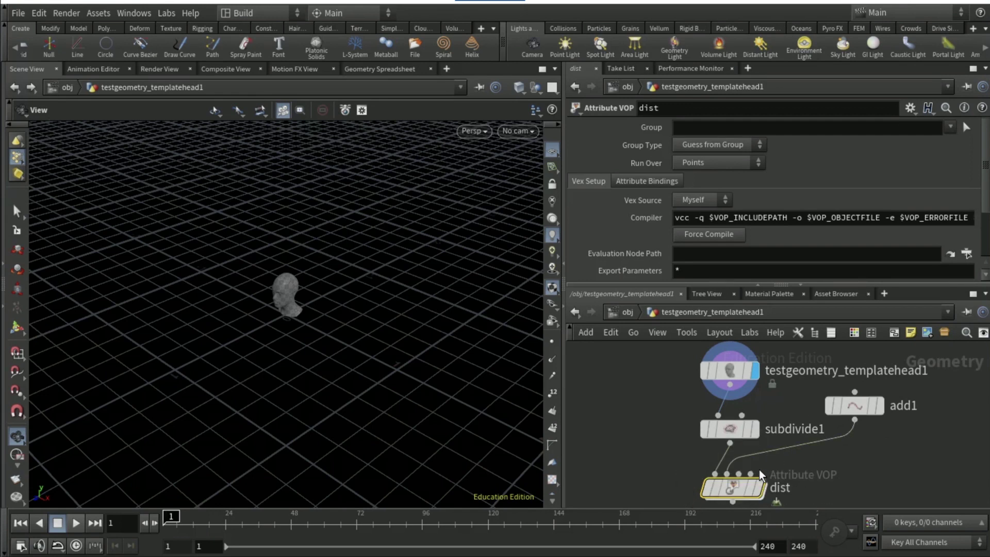
double_click(739, 491)
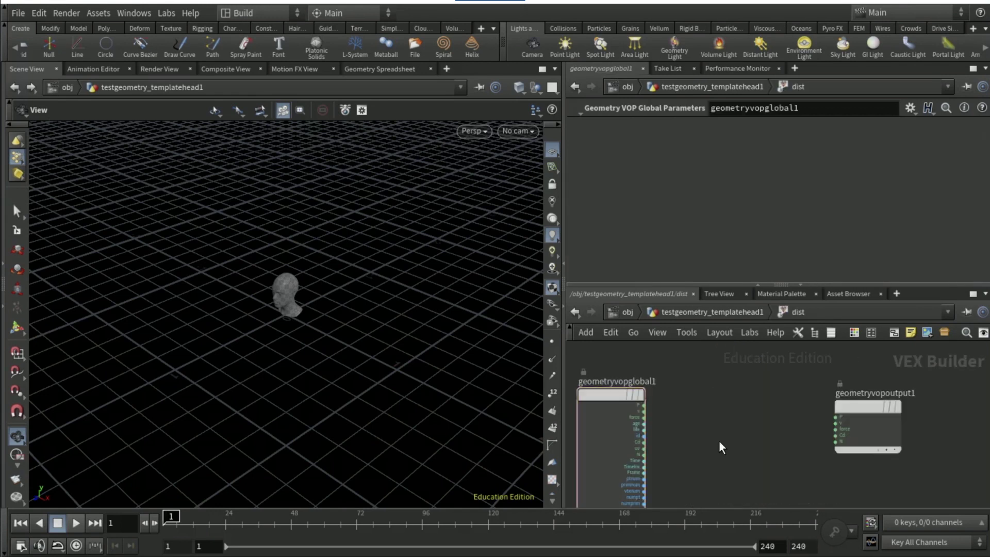
Step: Add an Import Point Attribute node and set its Input to Second Input
key("Tab")
type("import")
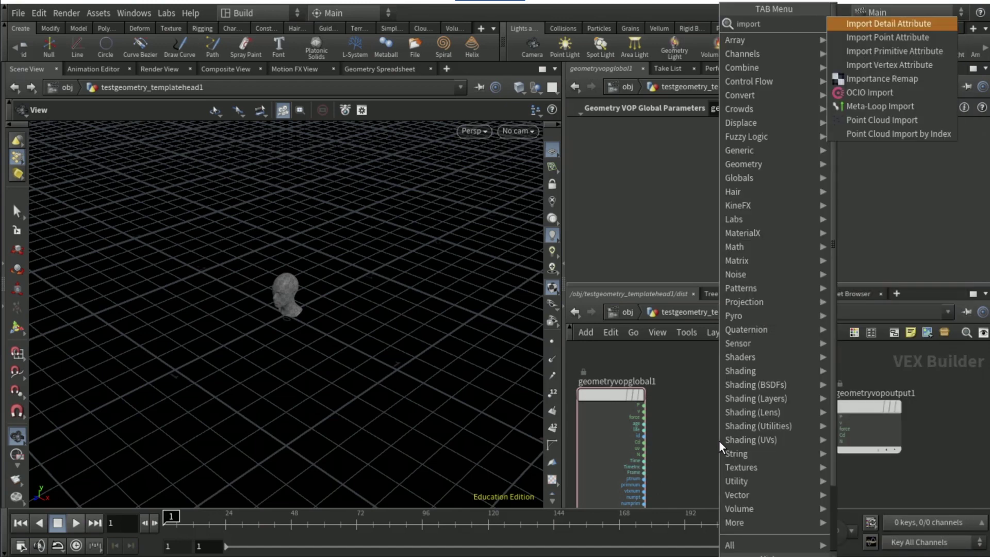
type(" point")
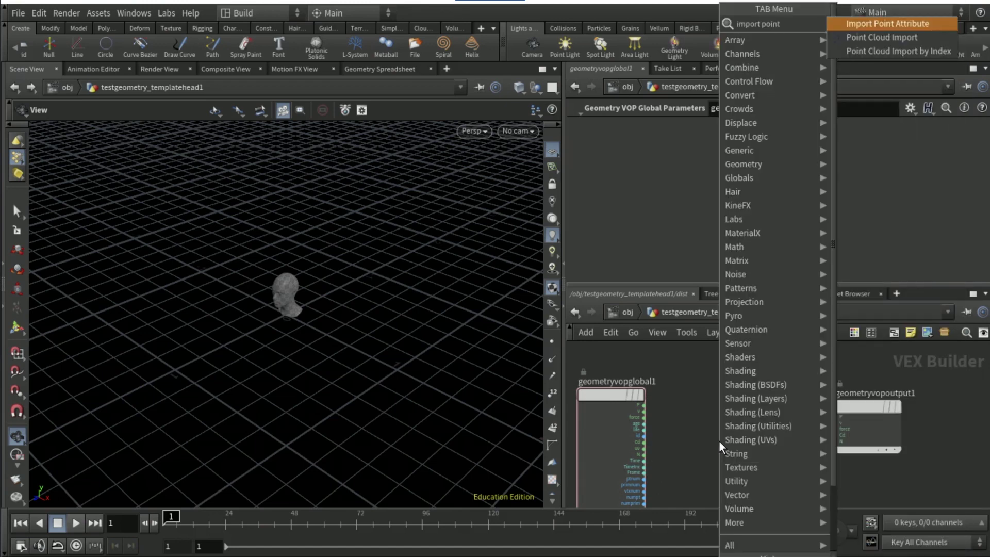
key("Return")
left_click(720, 441)
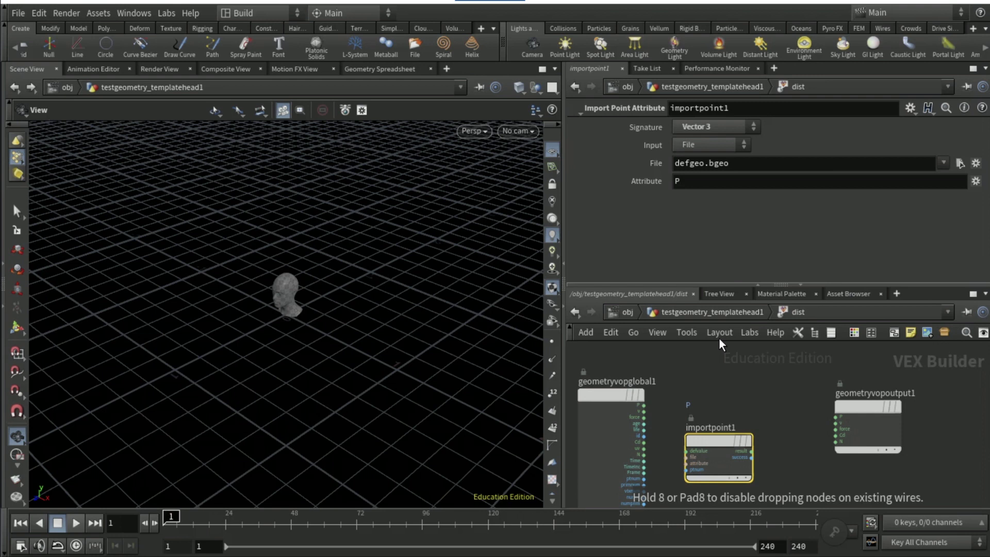
left_click(700, 145)
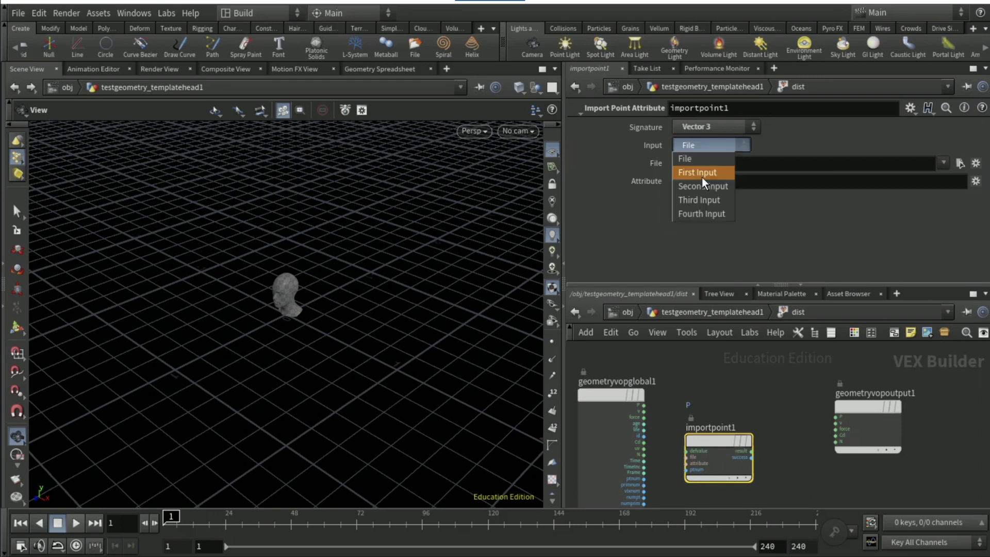
left_click(703, 186)
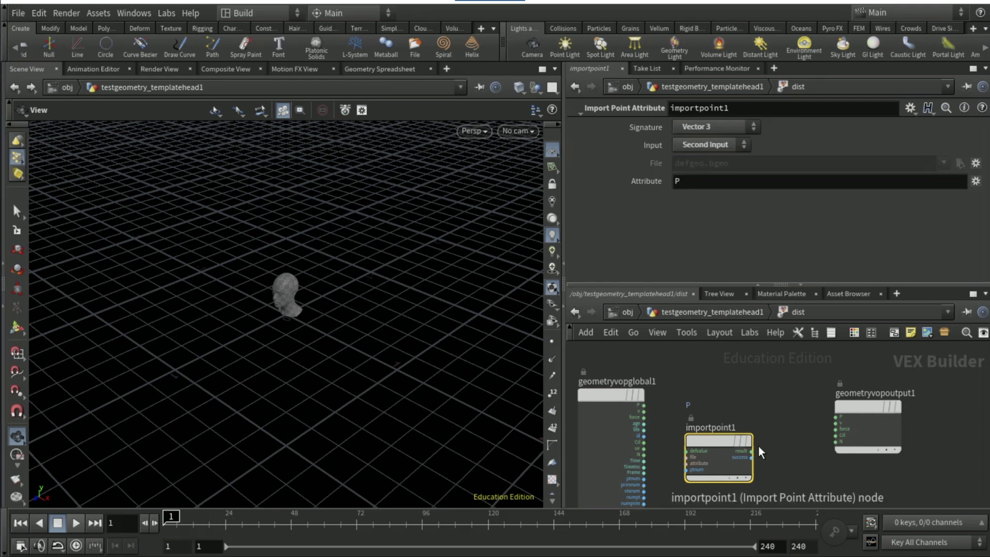
Step: Add a Constant node feeding the import node's ptnum input, and move the output node aside to make room
left_click_drag(691, 475, 734, 466)
left_click(735, 467)
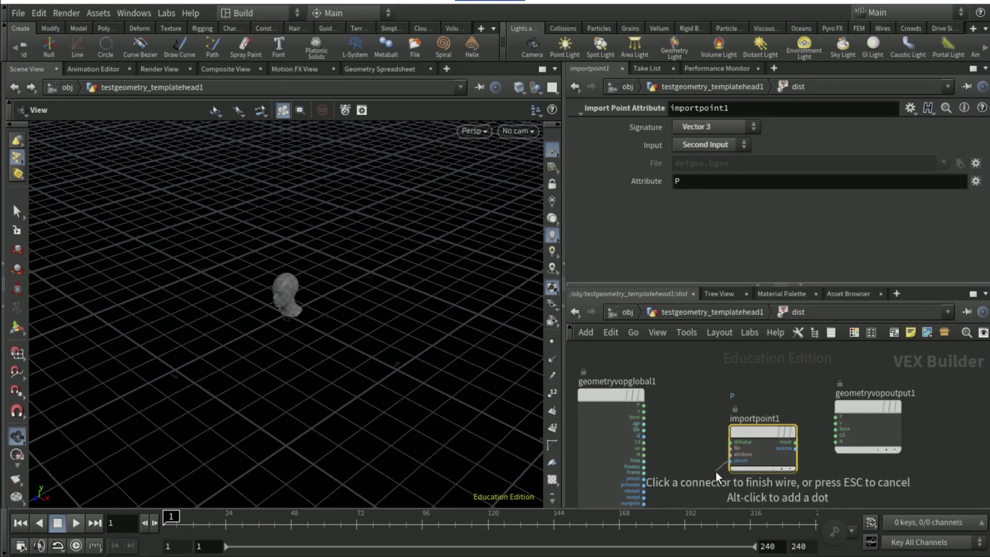
left_click(716, 472)
type("constant")
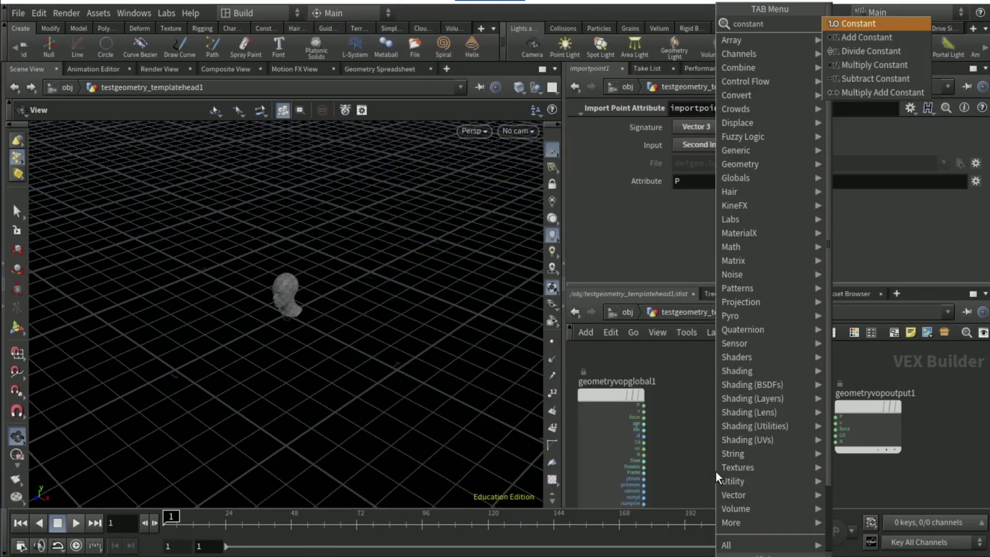
key("Return")
left_click_drag(865, 433, 923, 412)
Step: Add a Distance node comparing the global P with the imported point's result
left_click(671, 409)
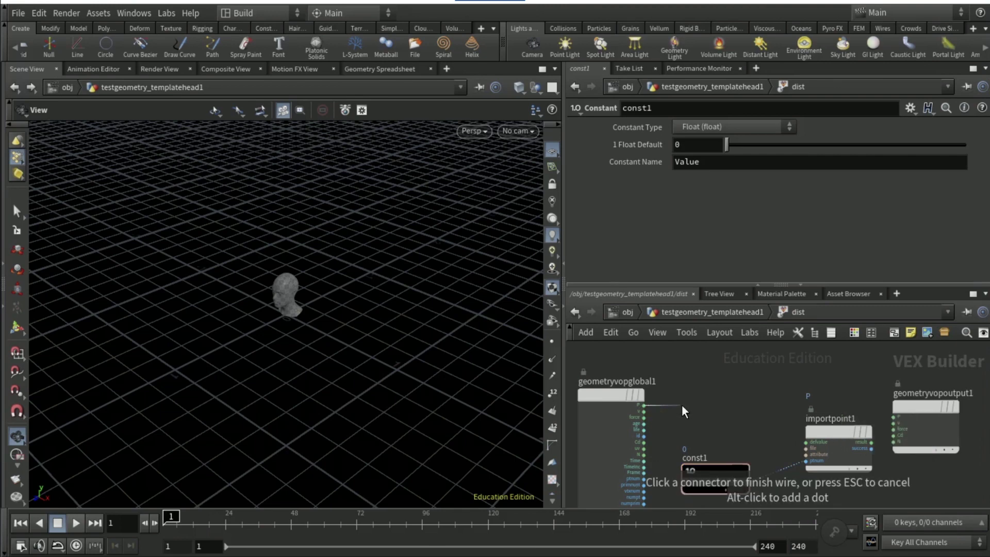
key("Tab")
type("distance")
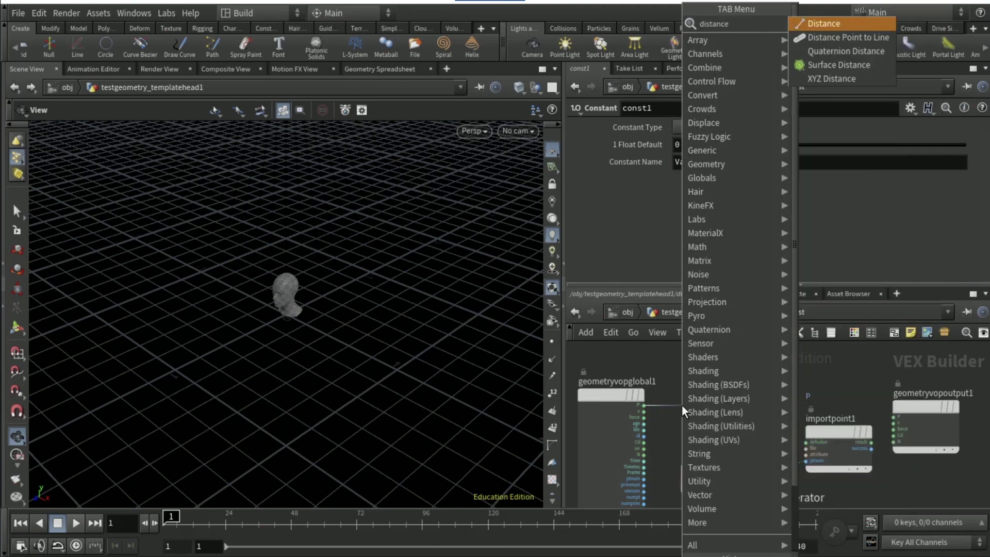
key("Return")
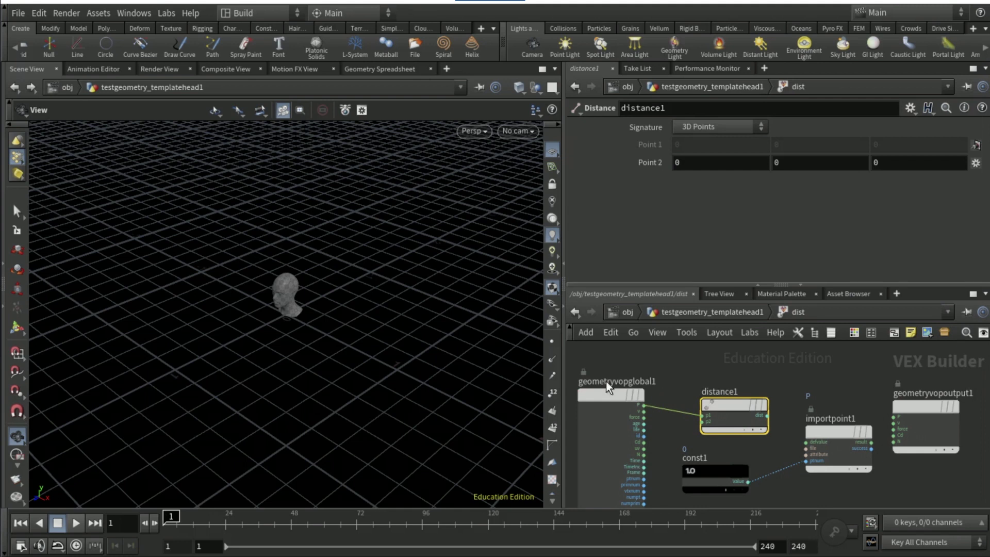
left_click(703, 427)
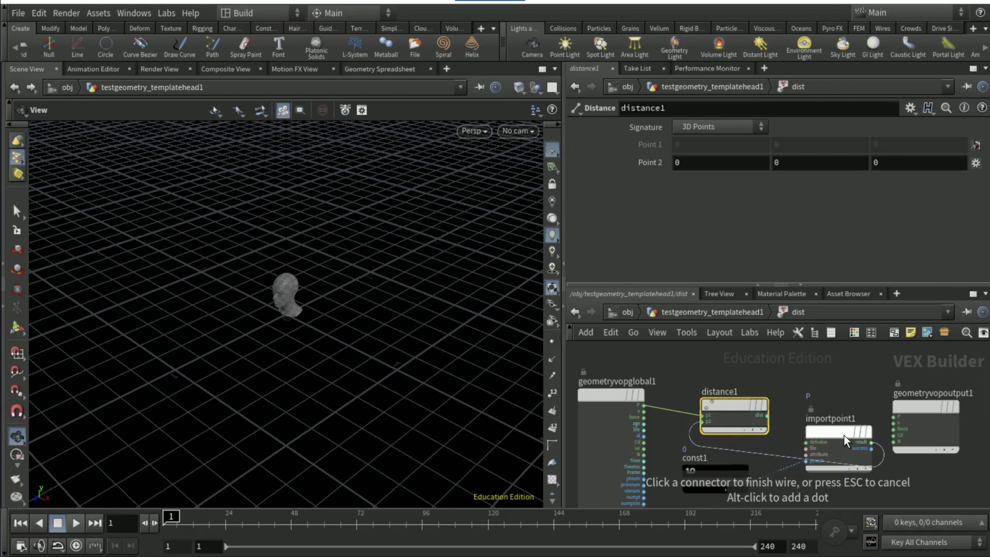
left_click(872, 443)
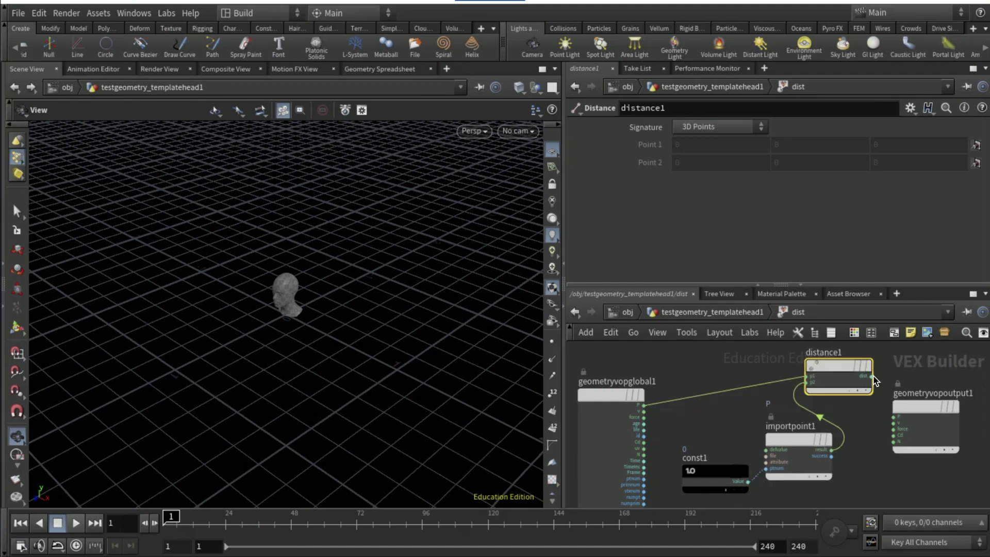
Step: Add a Bind Export node on the Distance node's output and name the exported attribute dist
left_click(872, 378)
key("Tab")
type("b")
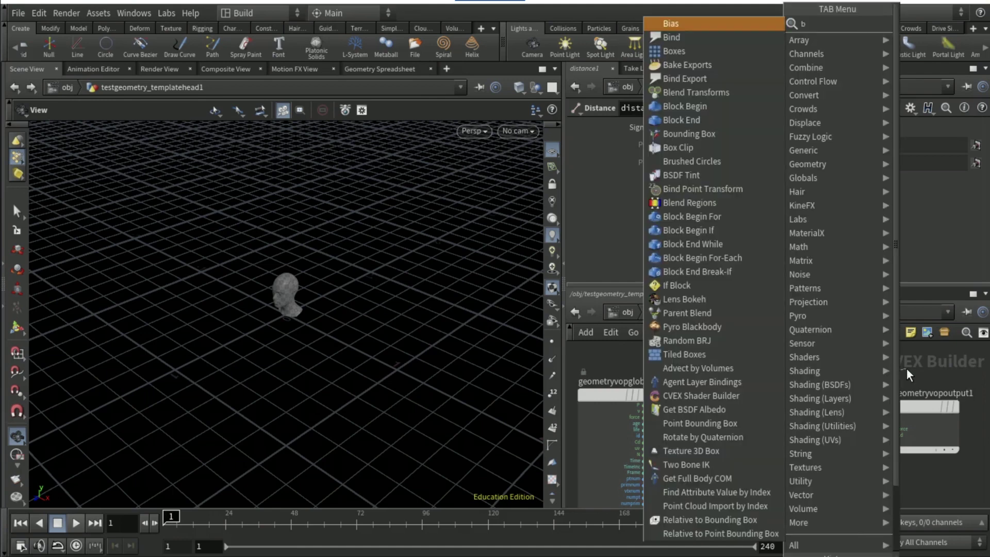
type("ind ex")
key("Return")
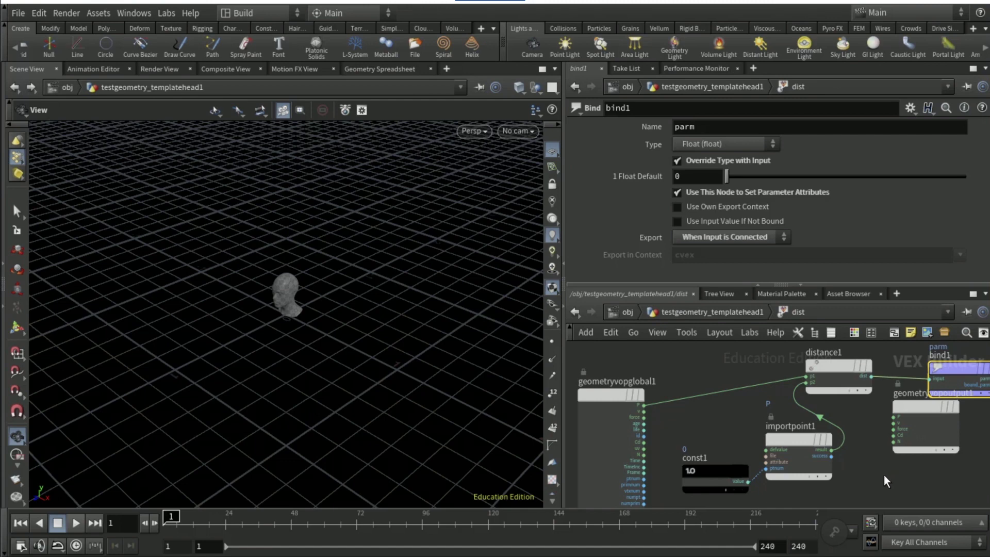
left_click(707, 124)
type("dist")
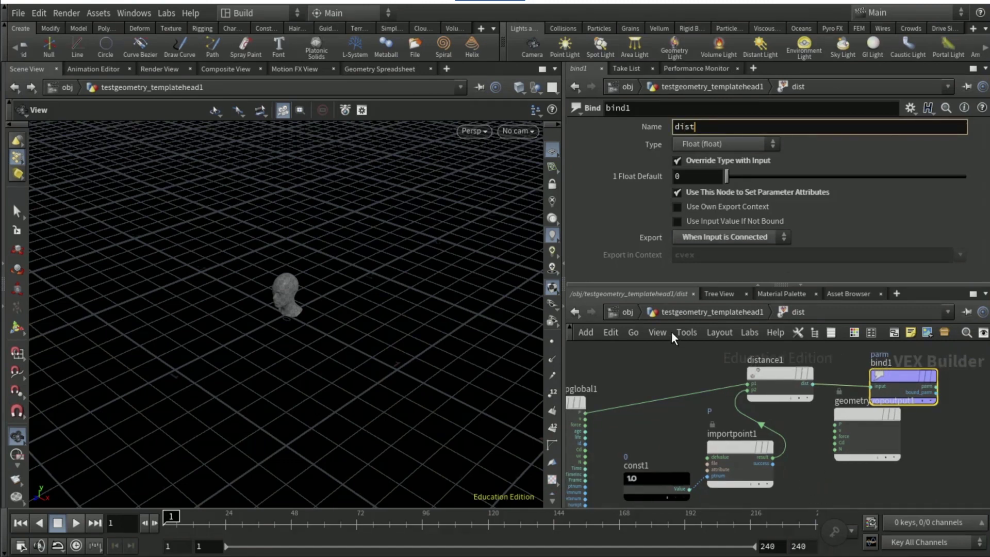
key("Return")
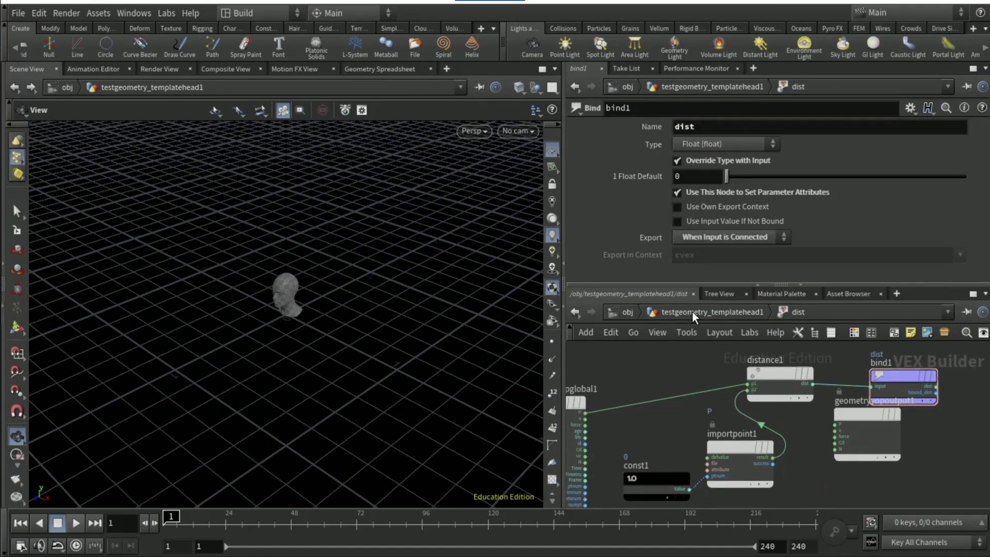
Step: Return to the template head network and add an Attribute Promote node wired after the dist VOP
left_click(692, 311)
middle_click_drag(612, 385, 592, 302)
left_click(712, 419)
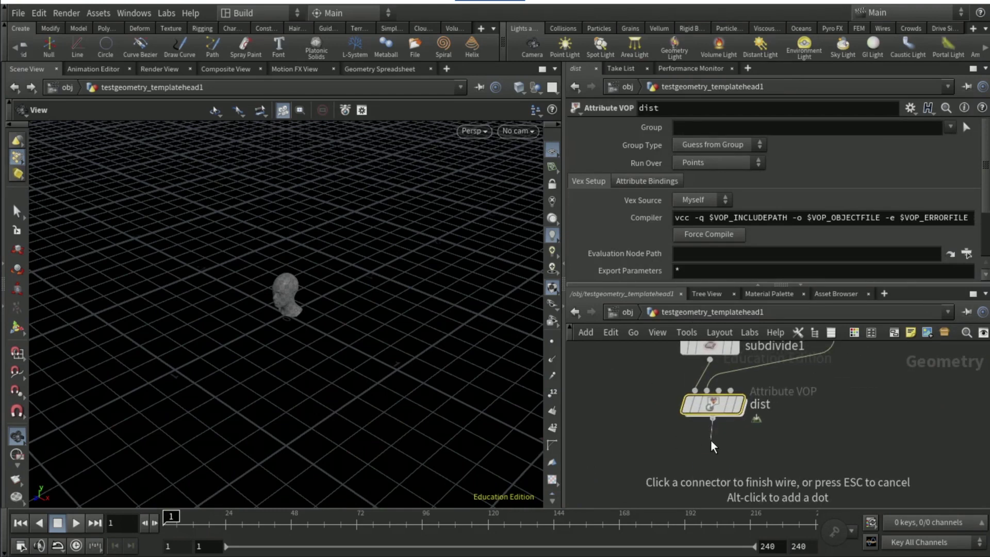
left_click(711, 441)
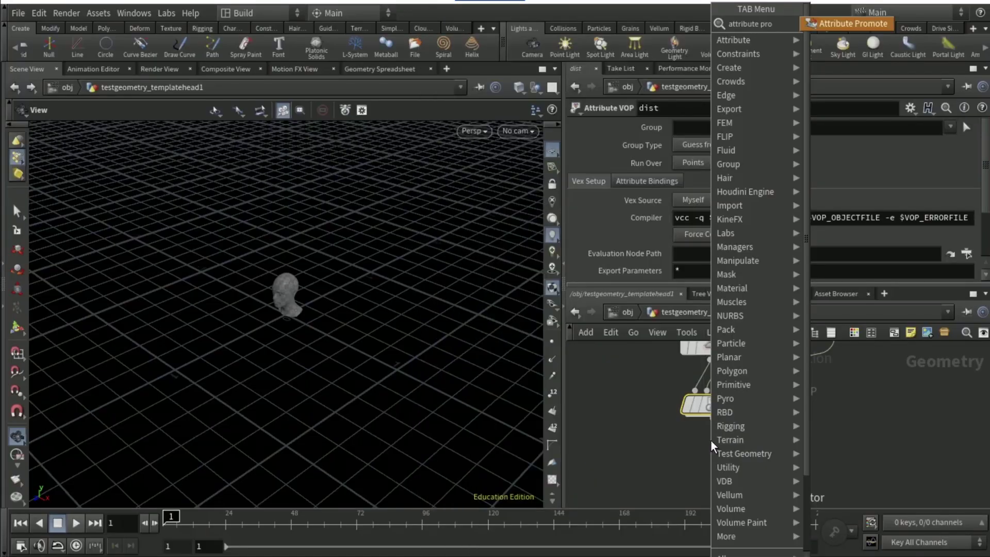
left_click(825, 24)
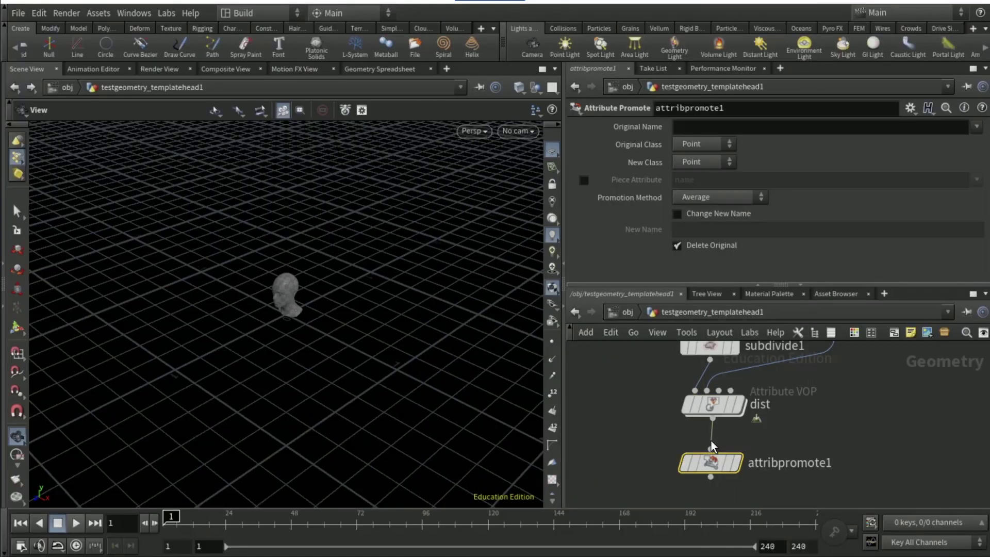
Step: Set the Attribute Promote node to promote the point attribute dist to Detail class with the Maximum method
left_click(696, 128)
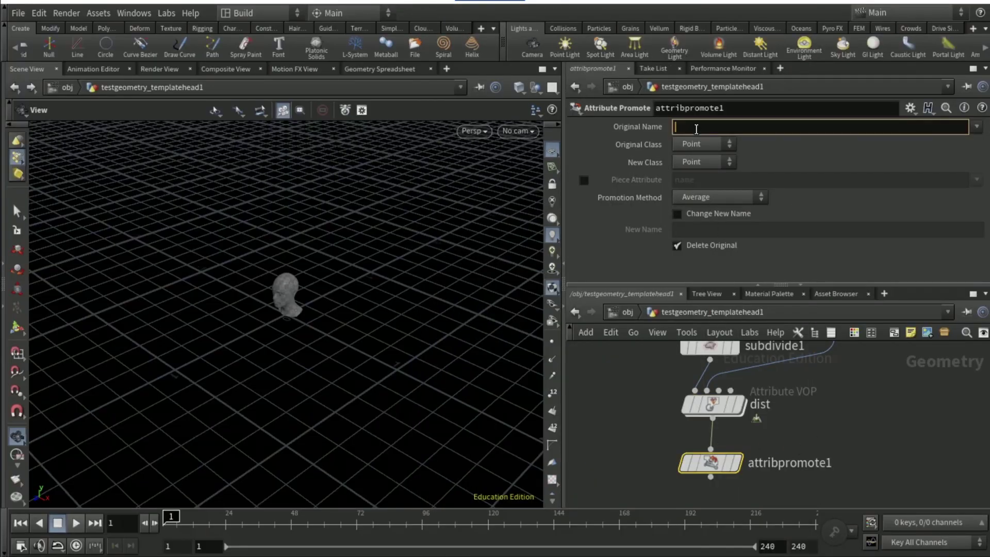
type("dist")
key("Return")
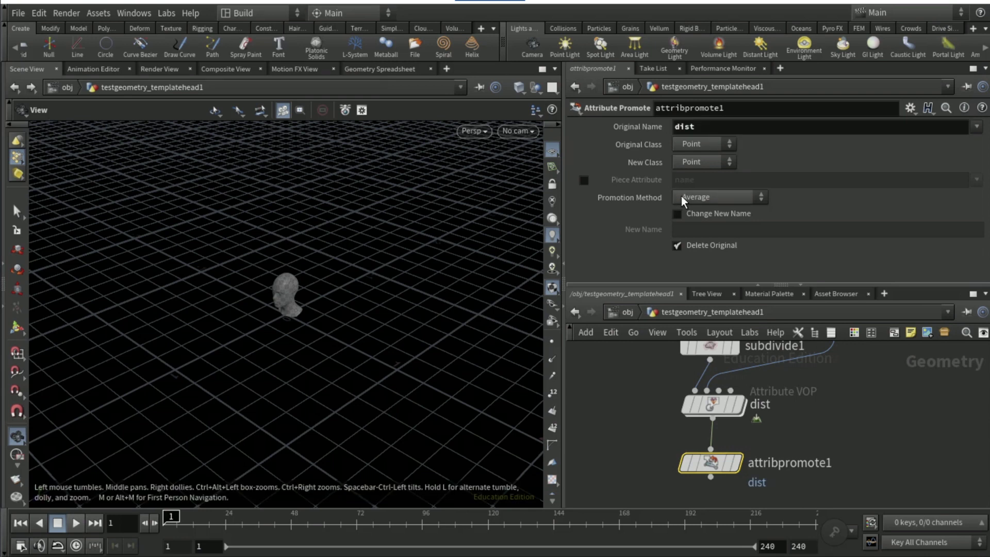
left_click(684, 199)
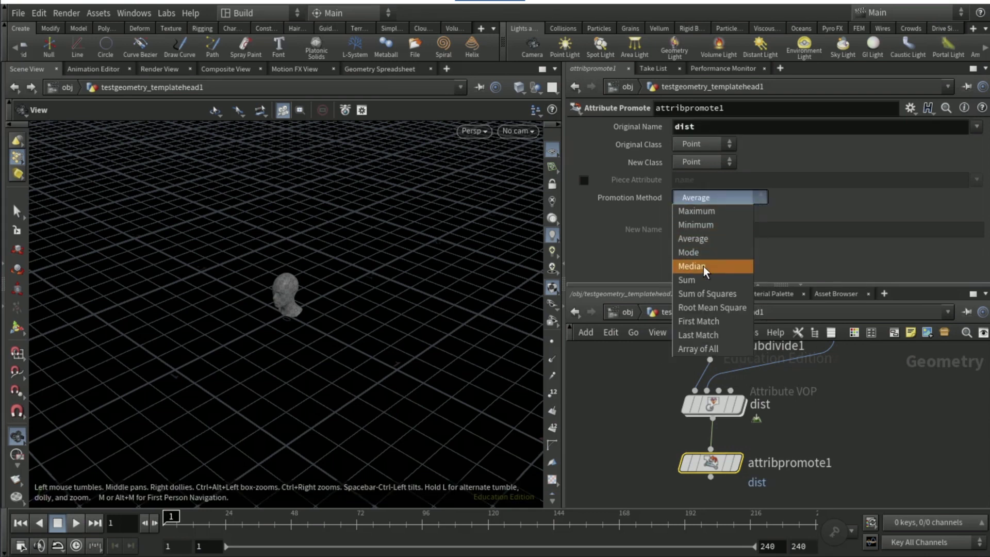
left_click(698, 212)
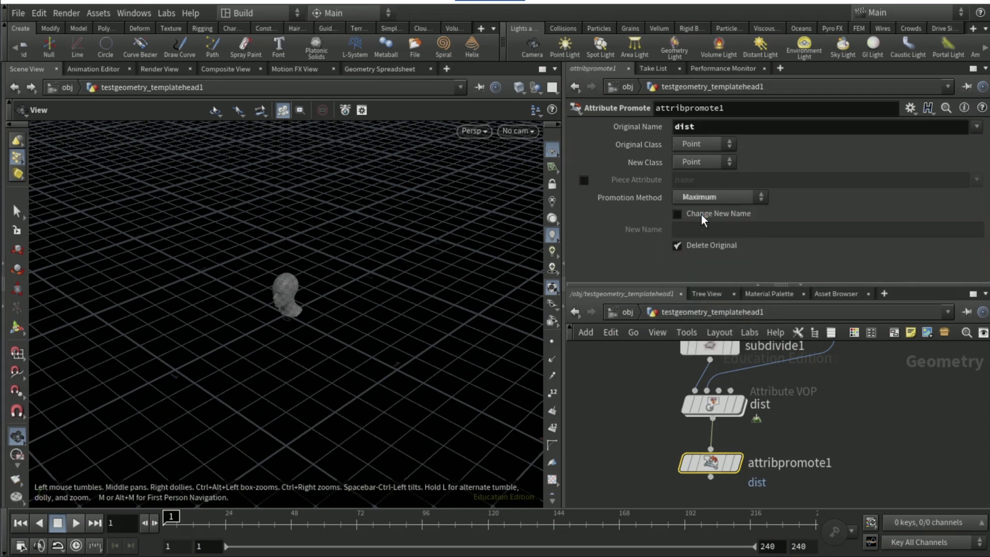
left_click(692, 165)
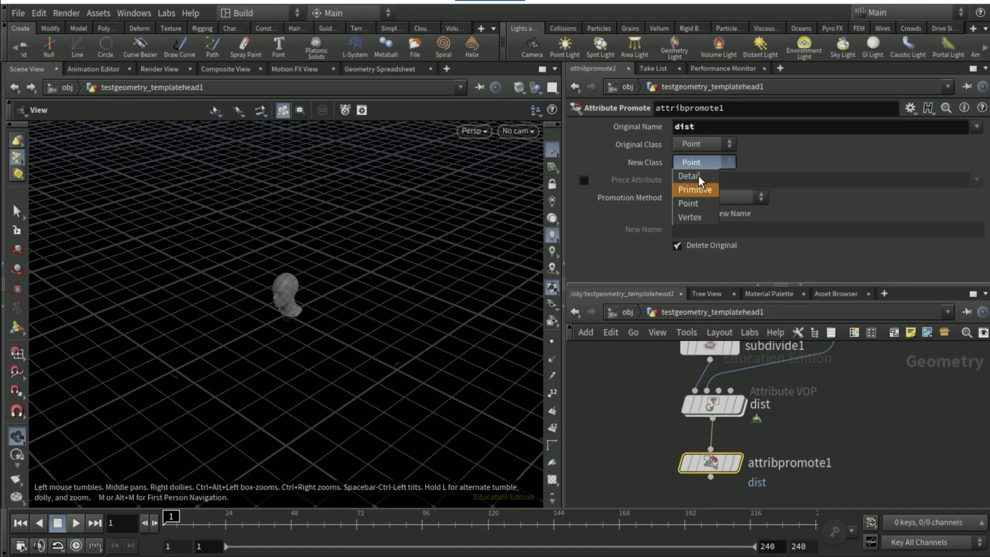
left_click(699, 176)
Step: Give the promoted attribute the new name distMax and turn off deletion of the original attribute
left_click(695, 212)
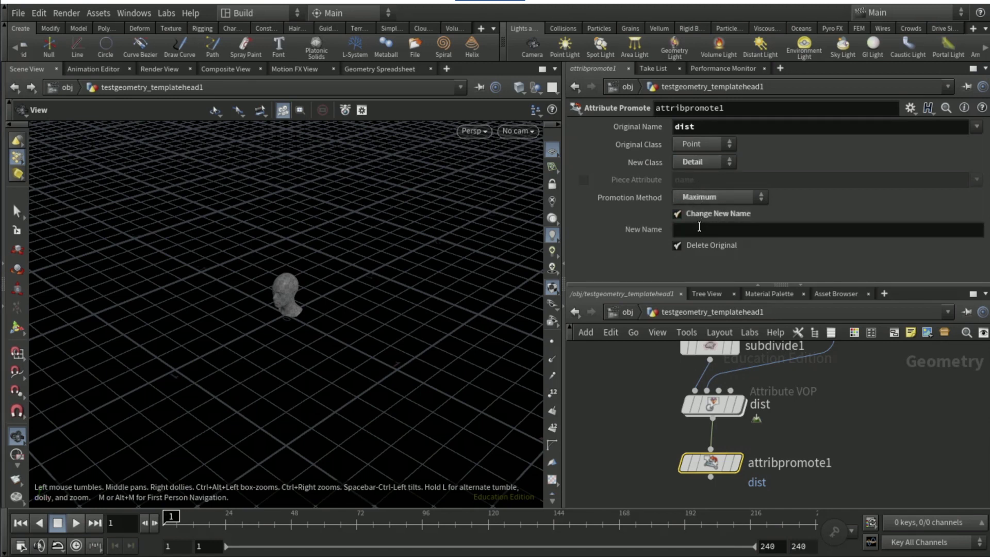
left_click(699, 227)
type("dis")
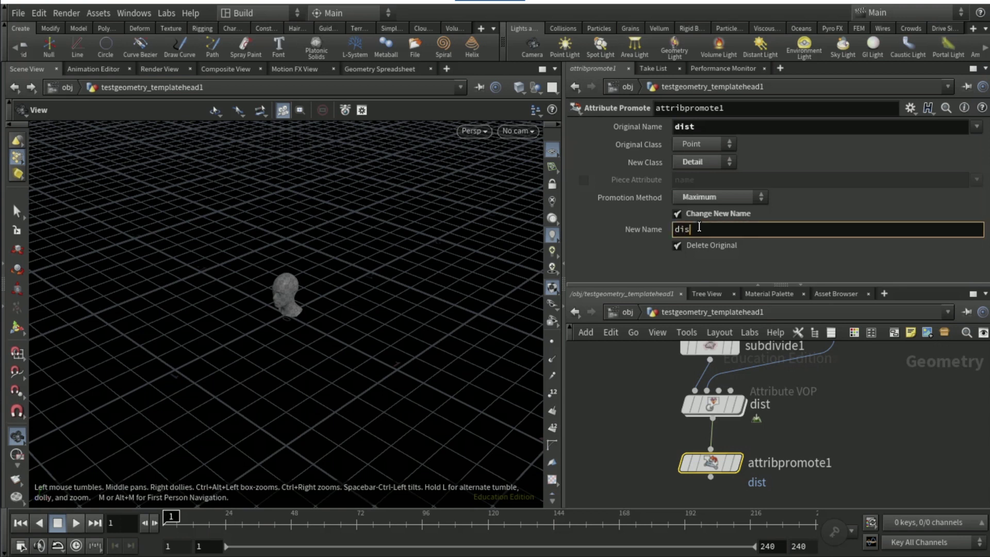
type("tMax")
key("Return")
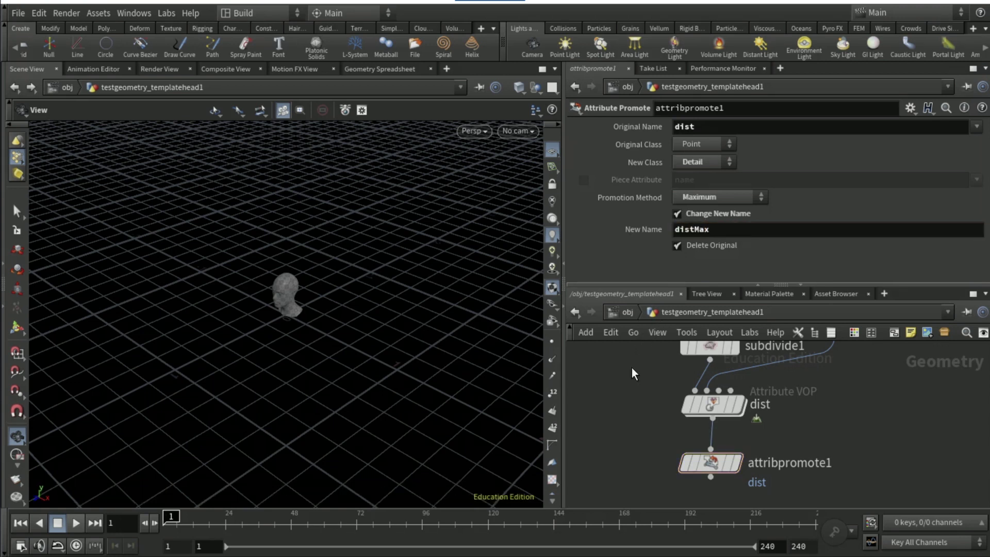
left_click(678, 246)
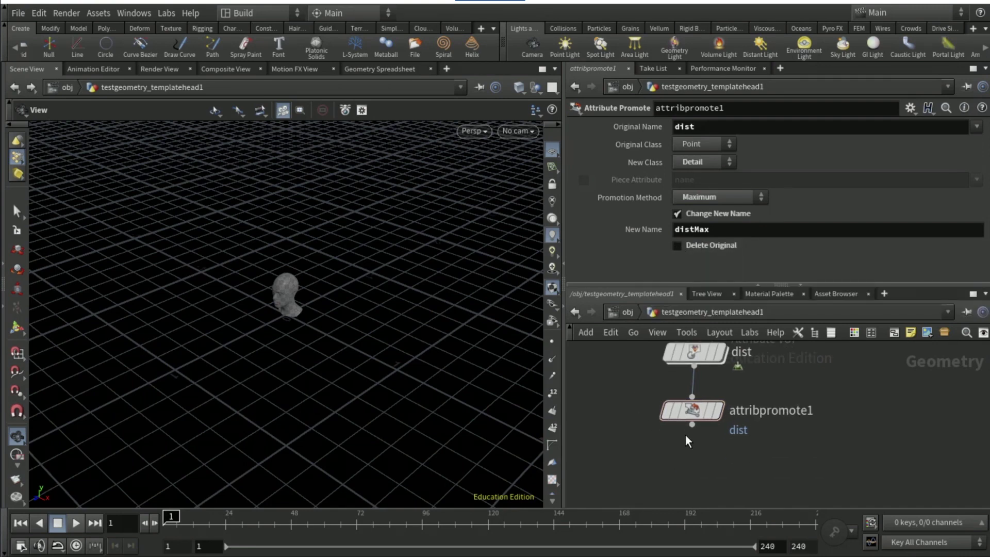
Step: Add a Point VOP wired after the Attribute Promote node and rename it growth
key("Tab")
type("p")
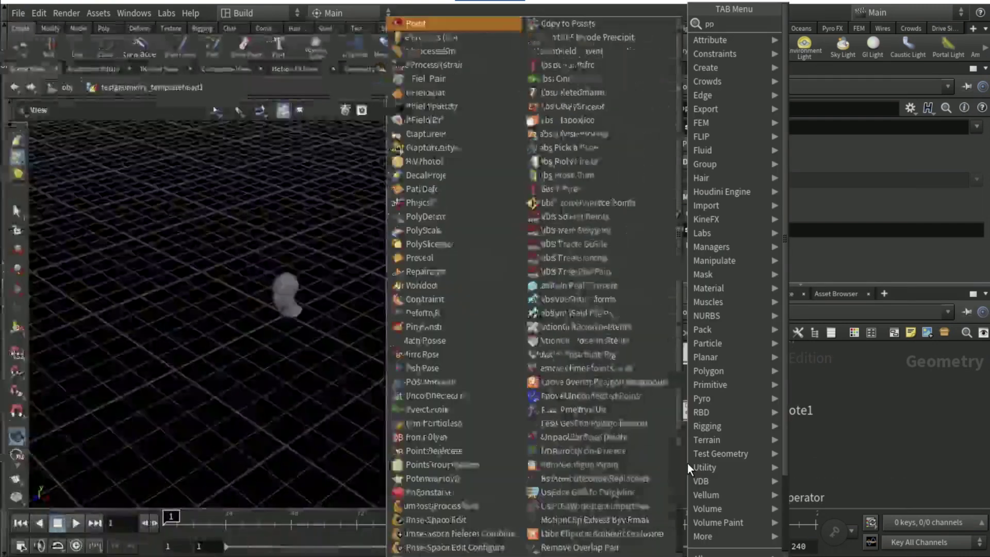
type("oint vop")
key("Return")
left_click(688, 464)
double_click(739, 470)
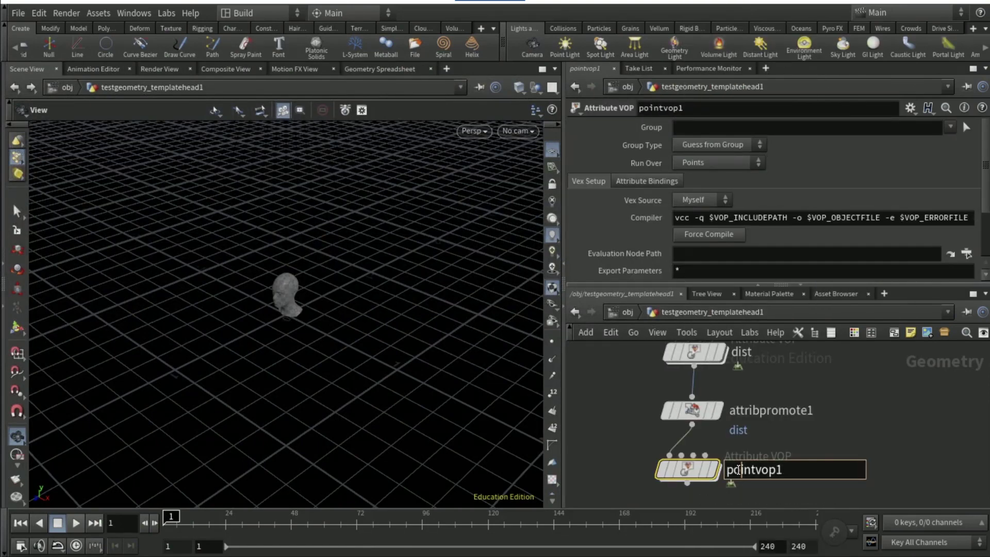
type("growth")
key("Return")
Step: Inside the growth VOP, add a Bind node and set its name to dist
double_click(691, 468)
scroll(737, 413, "up", 5)
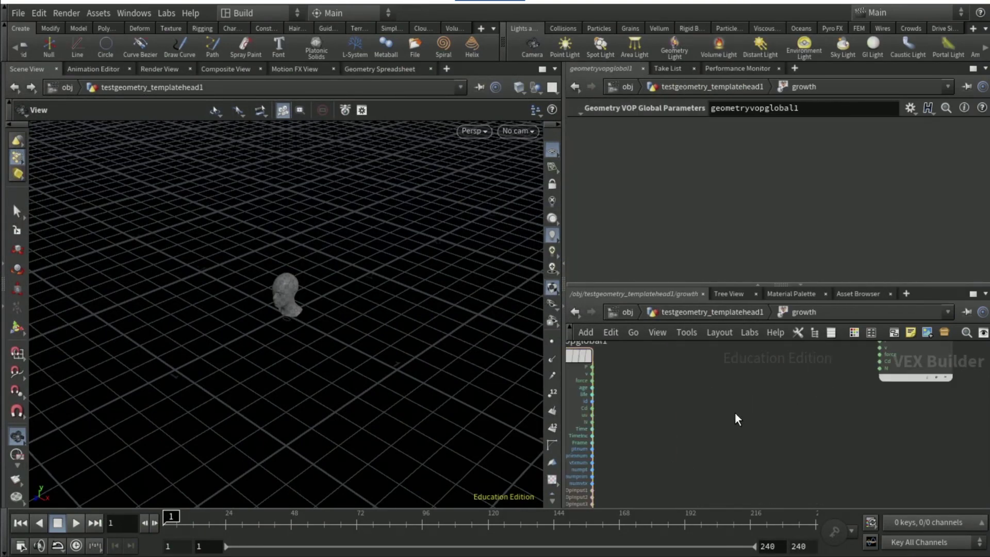
key("Tab")
type("bind")
key("Return")
left_click(736, 413)
left_click(753, 123)
type("dist")
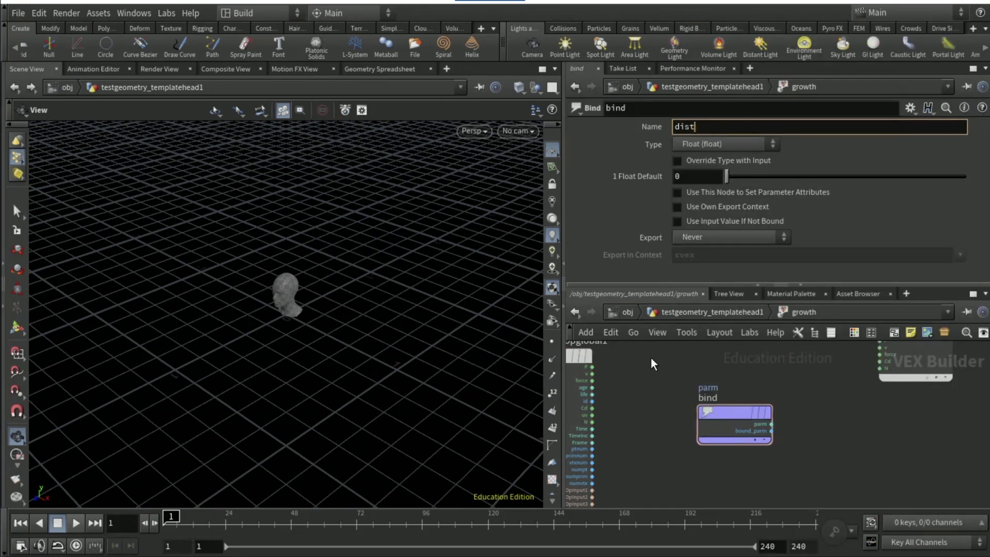
key("Return")
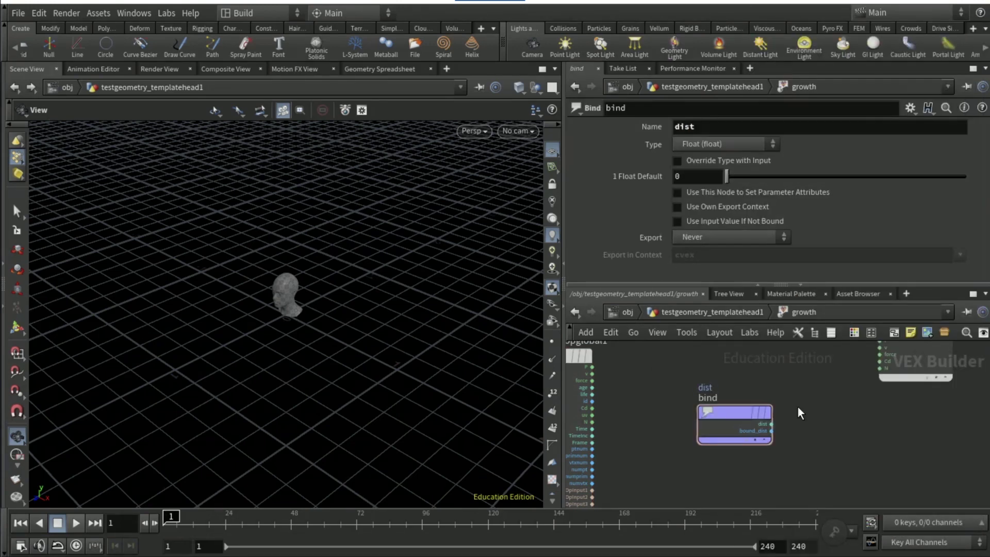
Step: Add an Import Detail Attribute node below the Bind node and set its attribute to distMax
key("Tab")
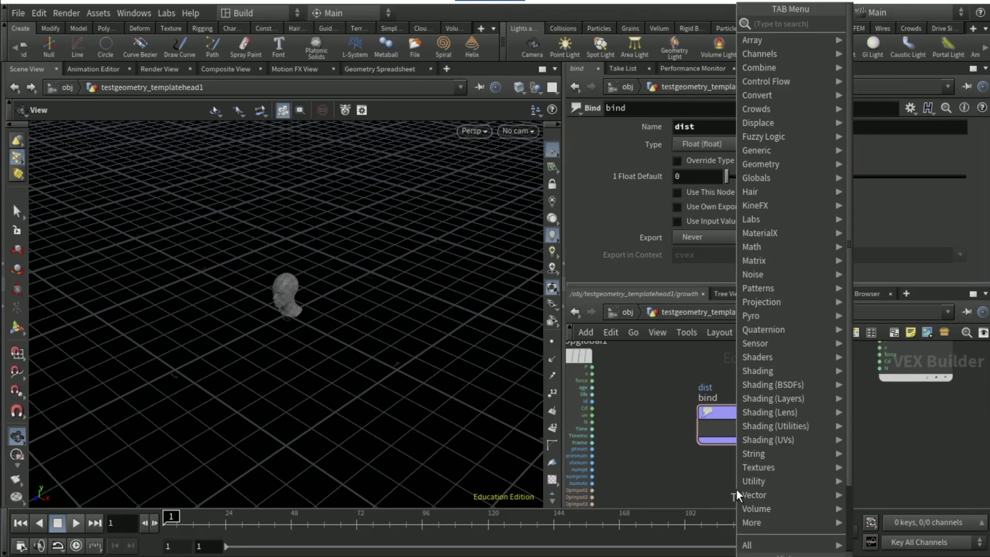
type("importdetail")
key("Return")
left_click(737, 493)
left_click(703, 181)
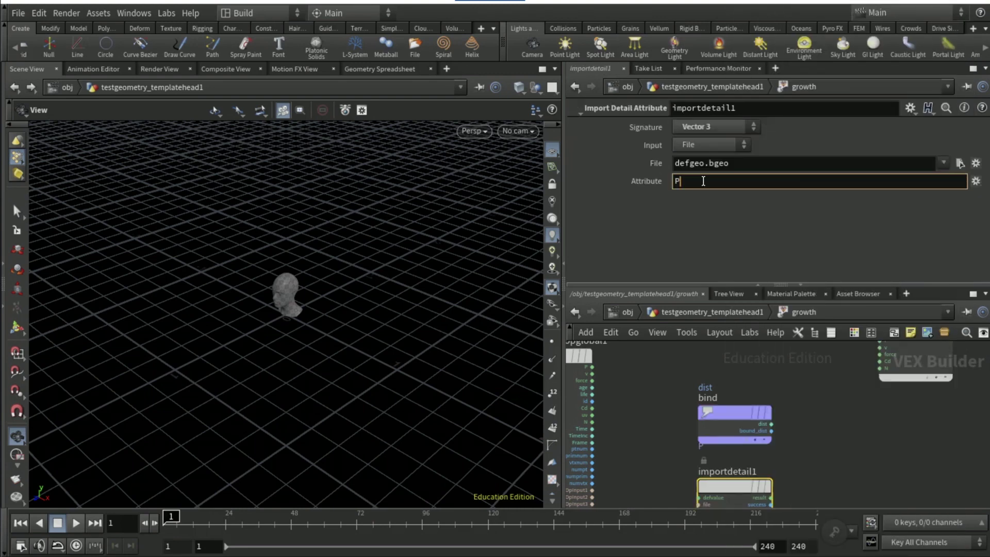
key("BackSpace")
type("distMax")
key("Return")
Step: Set the Import Detail Attribute node's signature to Float and its input to First Input
left_click(705, 127)
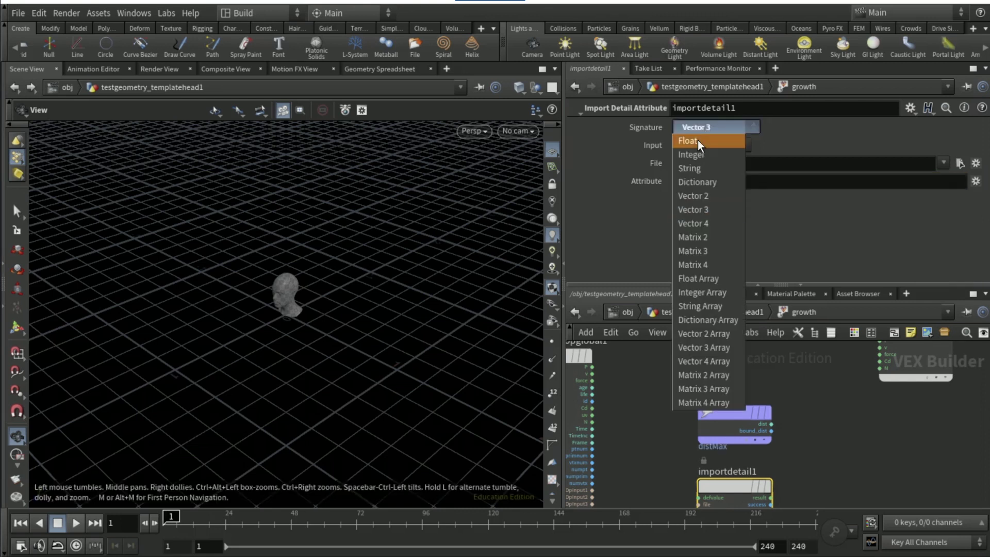
left_click(698, 141)
left_click(696, 143)
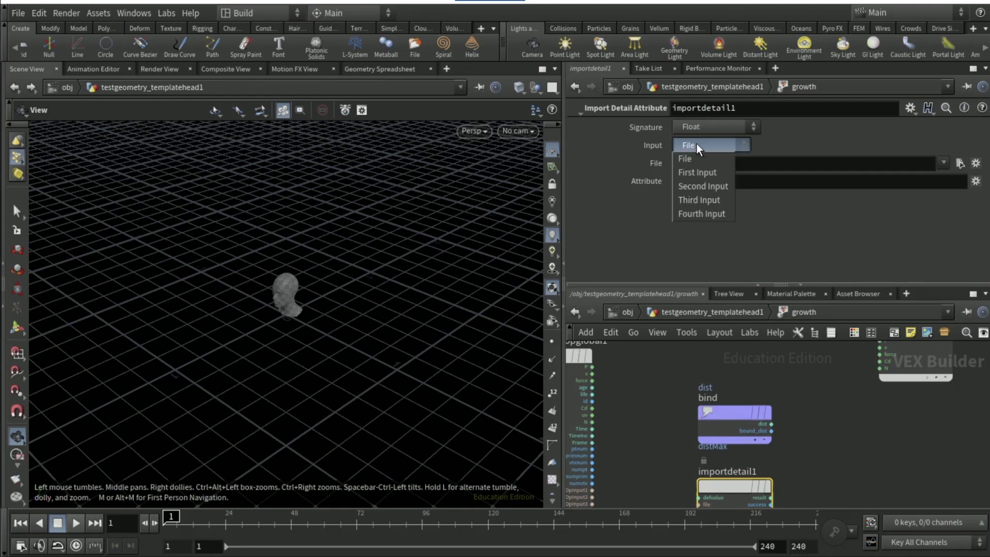
left_click(697, 174)
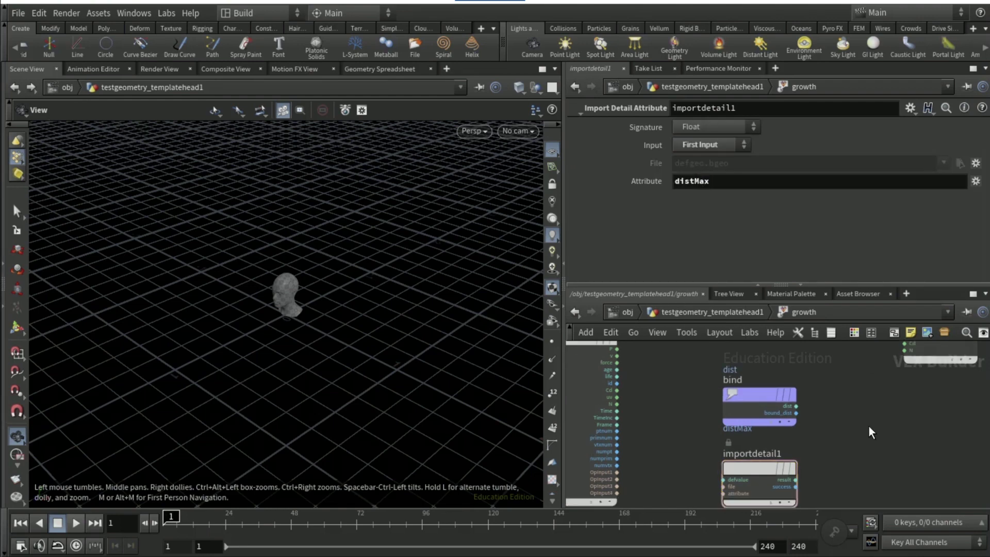
Step: Add a Fit Range node and feed its val input from the Bind node's dist output
key("Tab")
key("Escape")
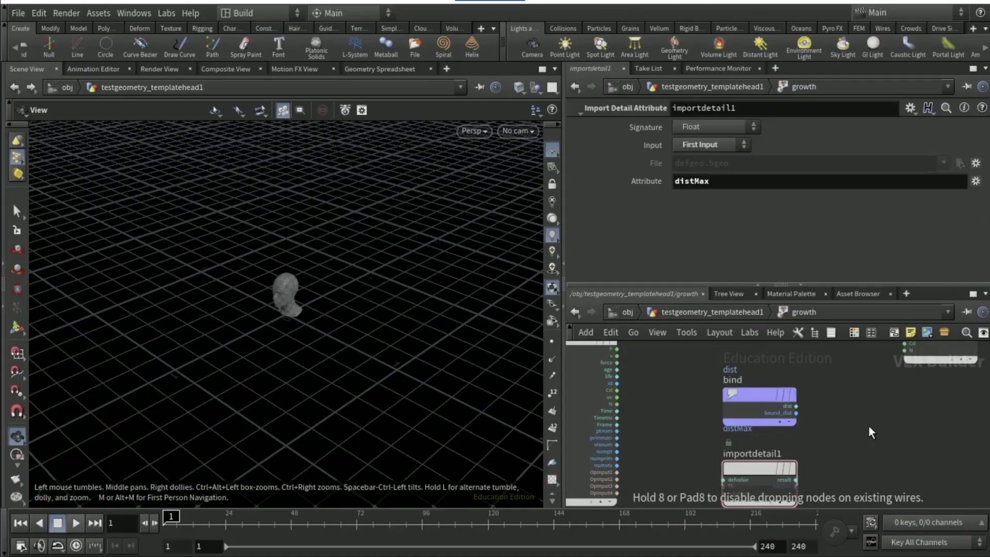
left_click(868, 426)
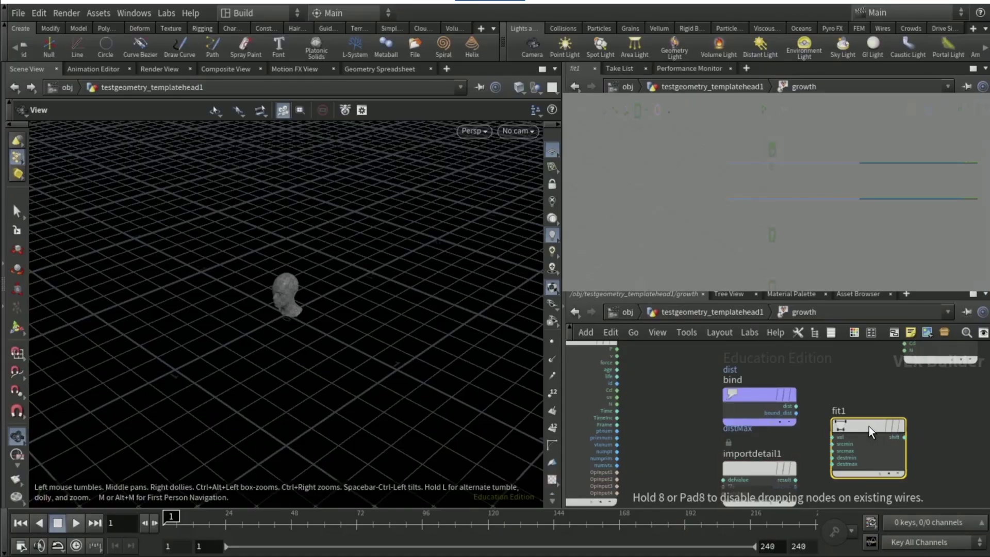
left_click(832, 438)
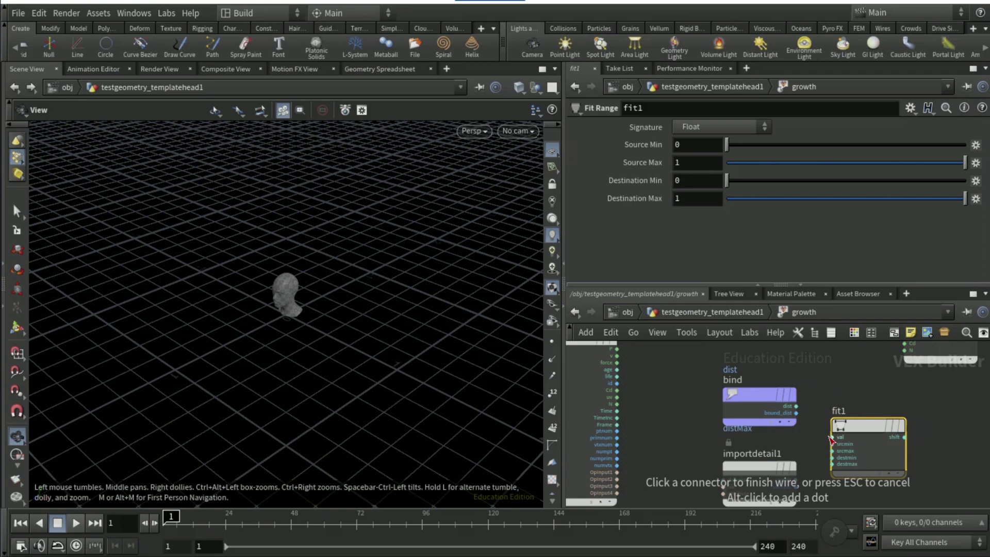
left_click(802, 403)
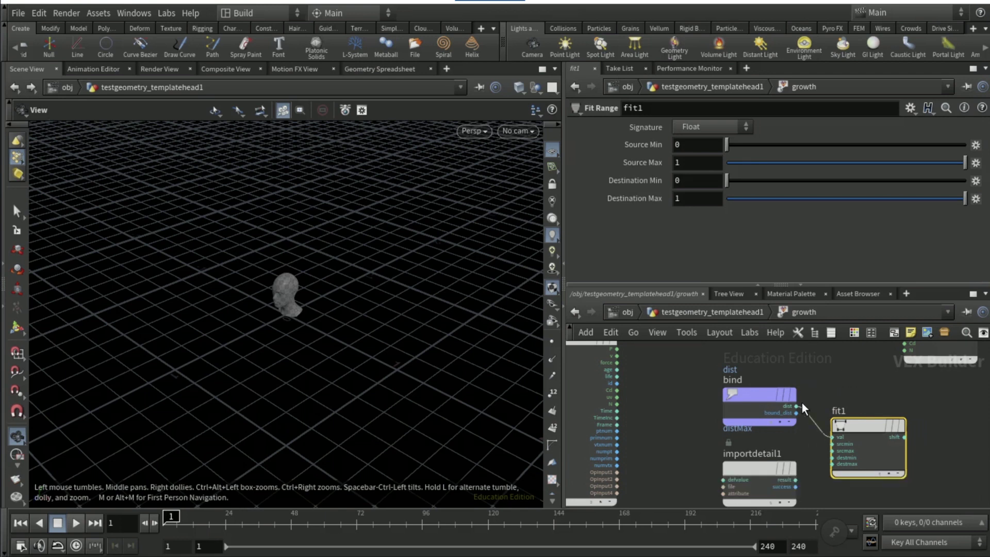
Step: Connect the Import Detail Attribute node's result to the Fit Range node's srcmax input
left_click(833, 452)
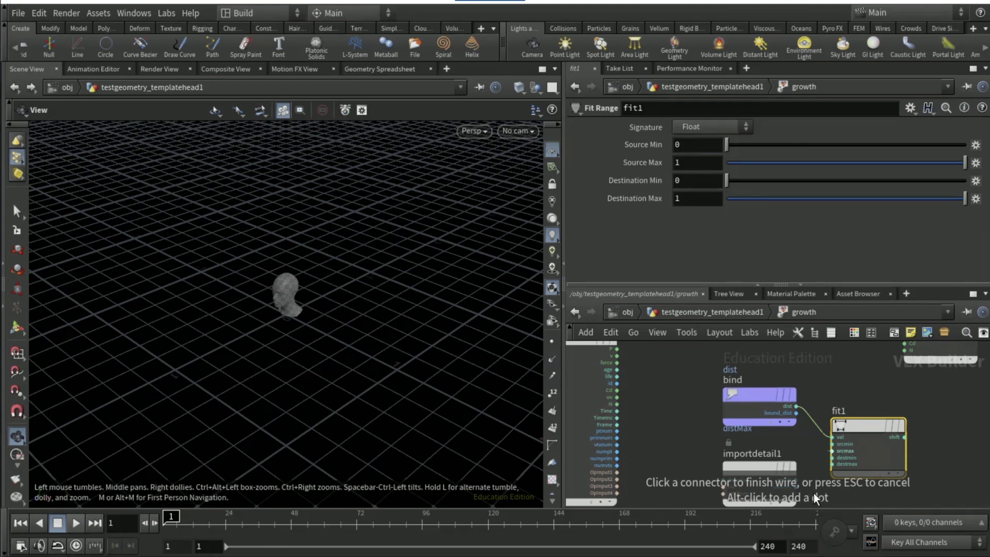
middle_click_drag(797, 463, 791, 453)
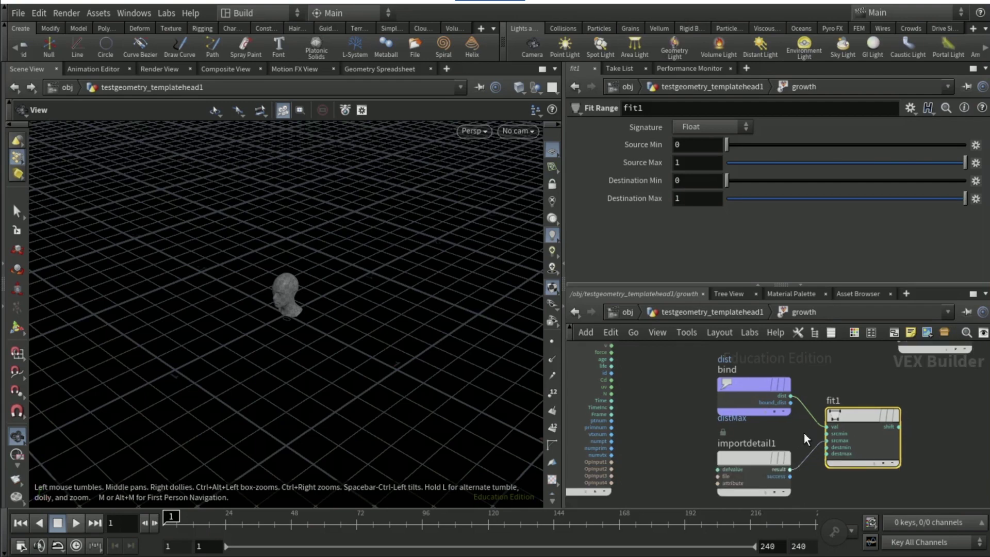
left_click(790, 402)
middle_click_drag(823, 493, 823, 478)
left_click(827, 424)
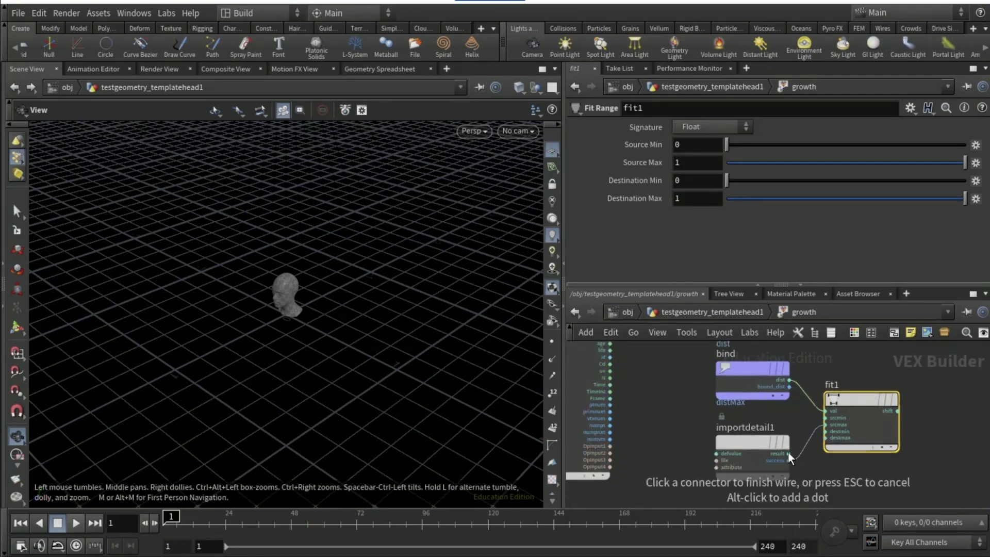
left_click(788, 453)
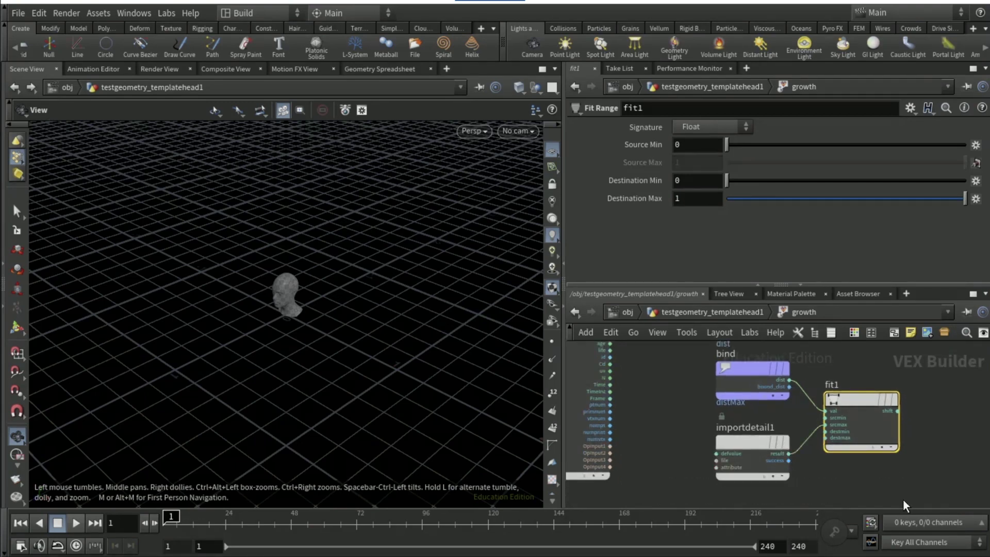
Step: Connect the Fit Range node's shift output to the Cd input of the geometry output node
left_click(897, 411)
middle_click_drag(879, 441, 795, 526)
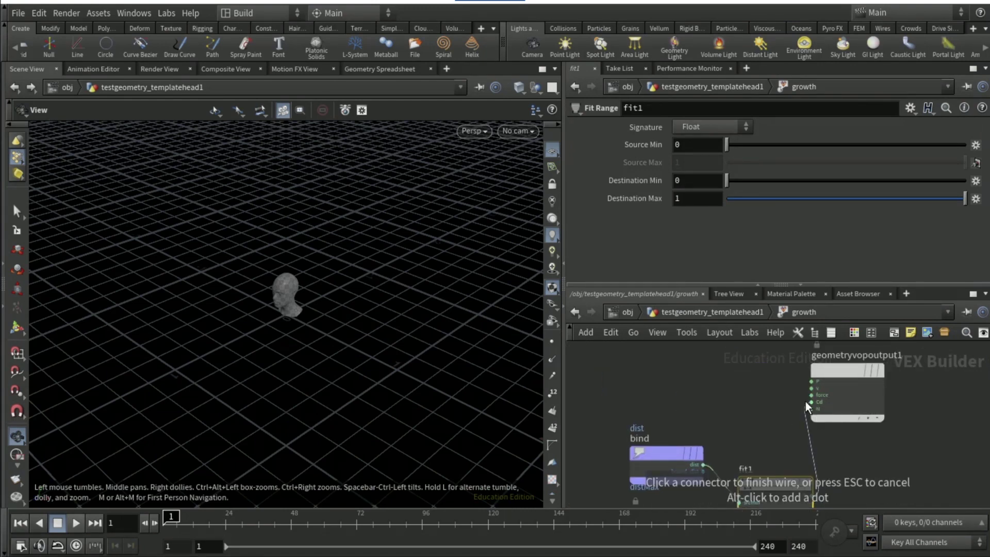
left_click(806, 401)
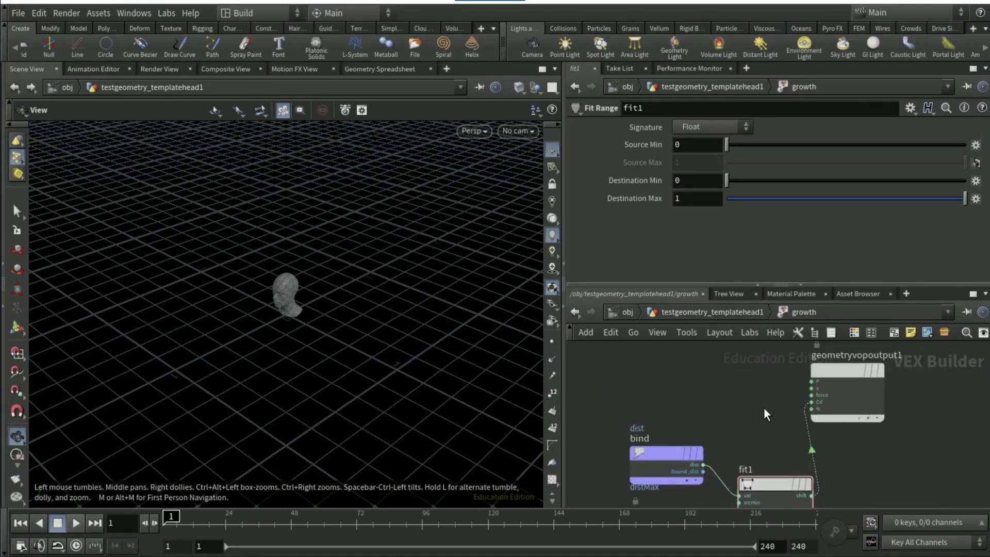
Step: Add a second Fit Range node beside the global parameters and feed its val input from Frame
key("Tab")
type("fit")
key("Return")
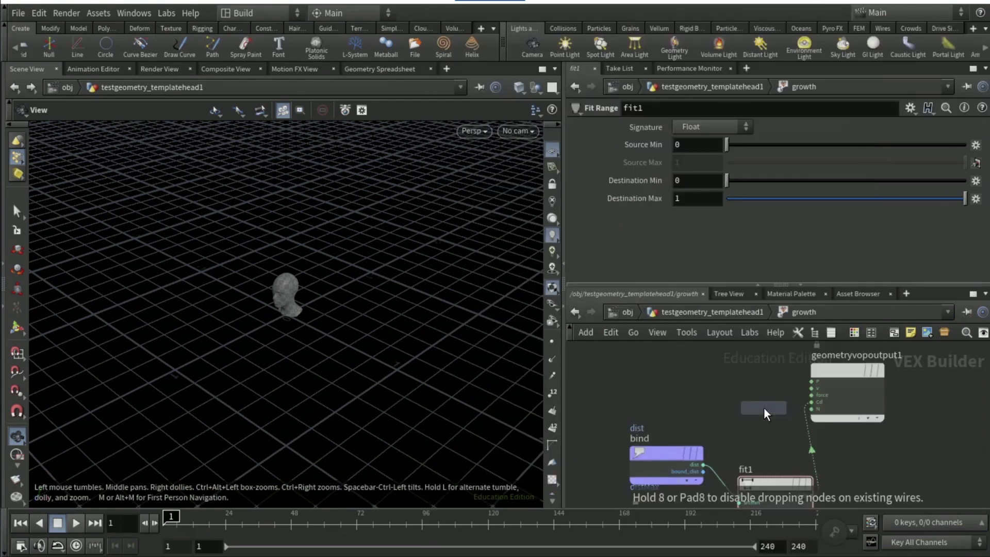
left_click(728, 410)
left_click(685, 391)
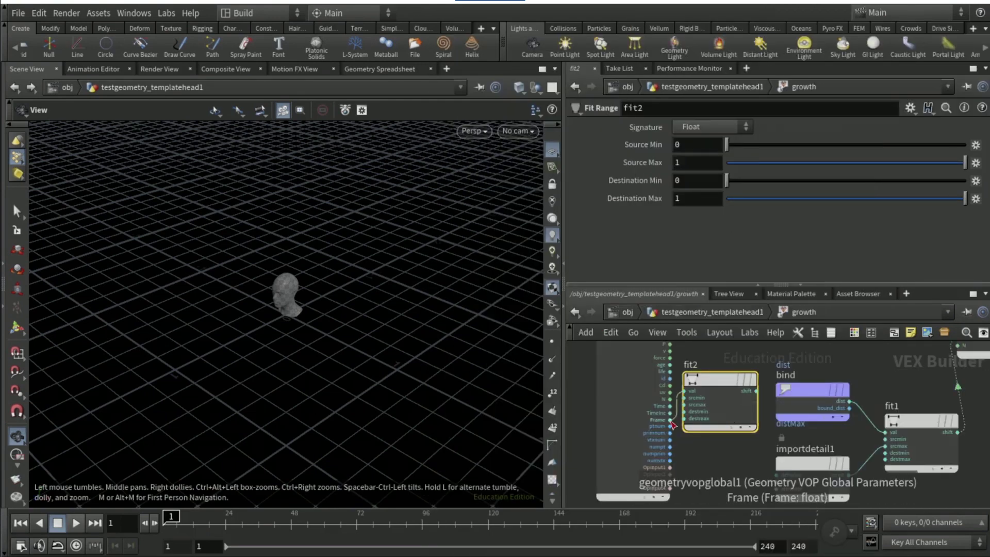
left_click(671, 421)
Step: Set the second Fit Range node's Source Min to 1001
left_click(696, 147)
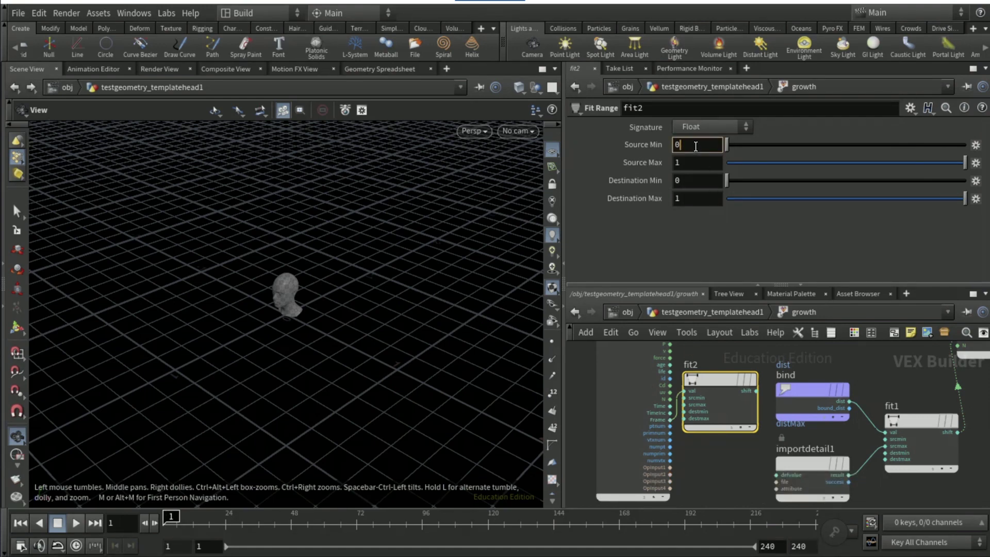
type("1001")
left_click(717, 453)
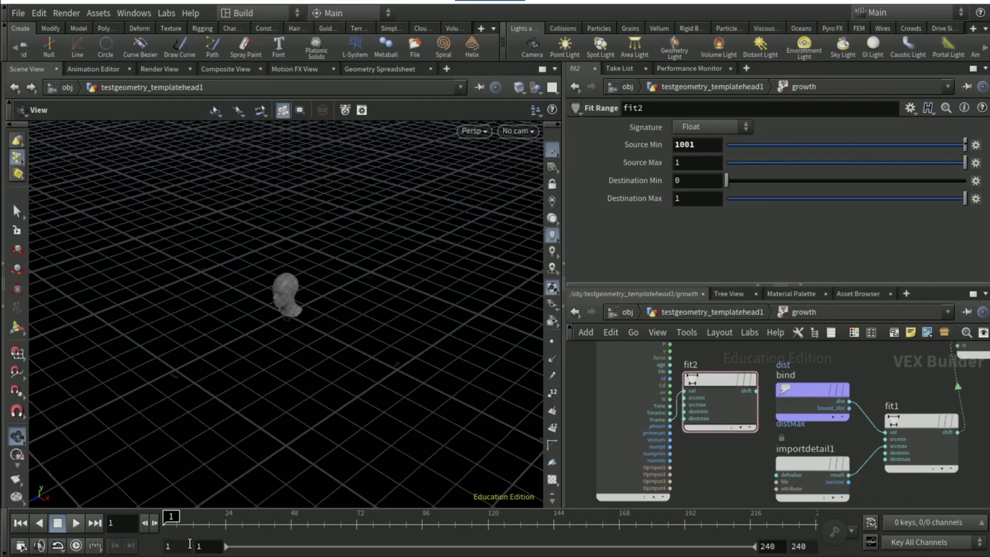
Step: Set the timeline to frames 1001–1200 and the frame-driven Fit Range node's Source Max to 1080
left_click(186, 544)
type("1001")
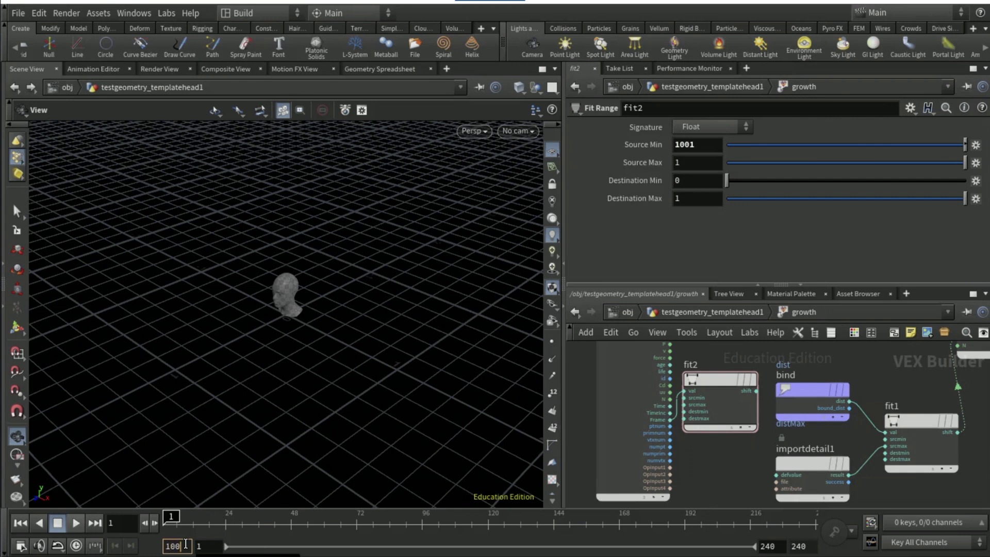
left_click(816, 546)
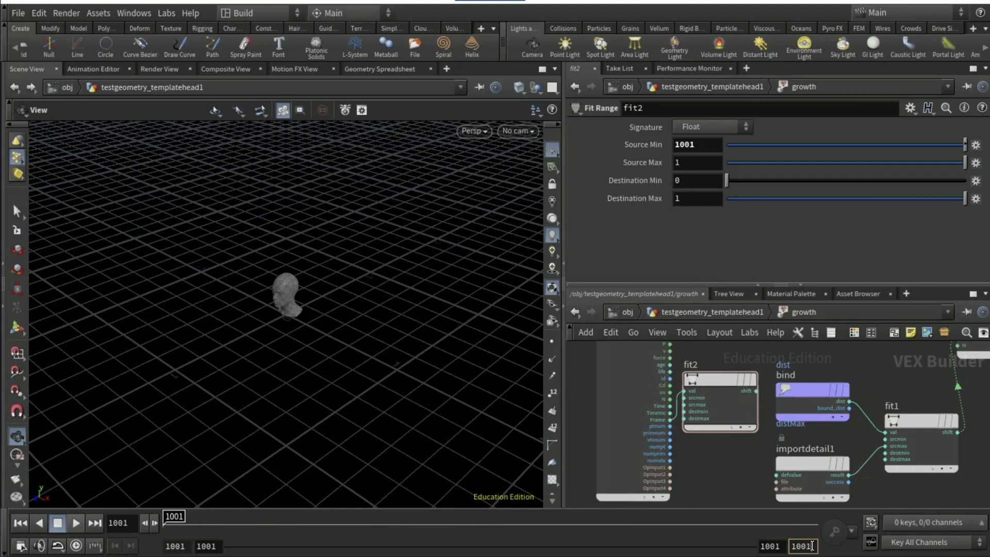
double_click(812, 546)
type("1200")
key("Return")
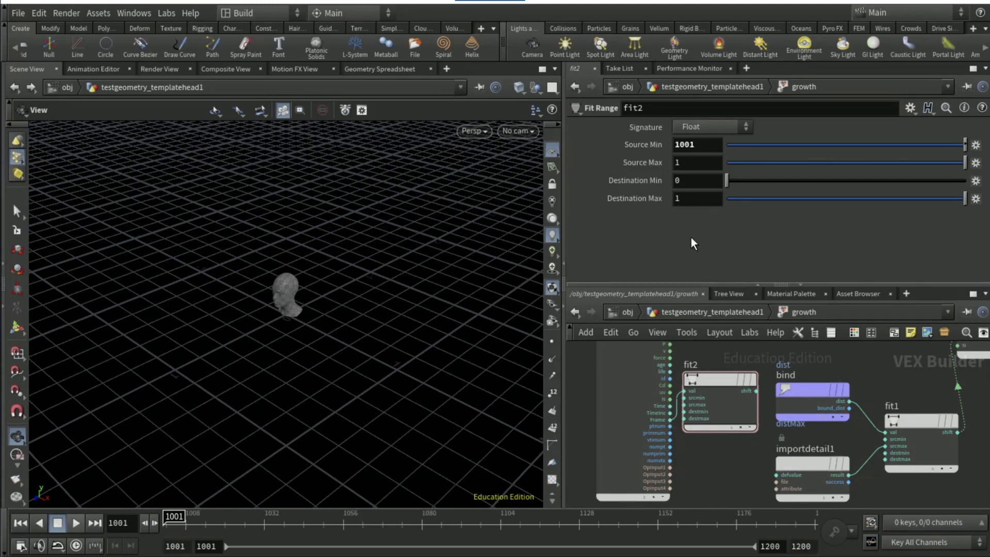
left_click(694, 164)
type("080")
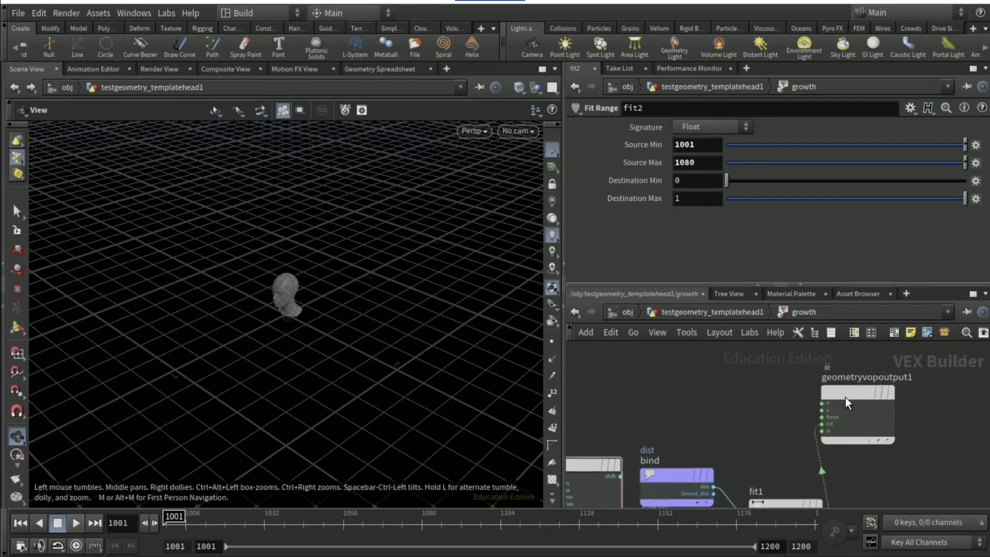
Step: Insert a third Fit Range node between fit1 and the Cd input of the geometry output node
key("Tab")
type("com")
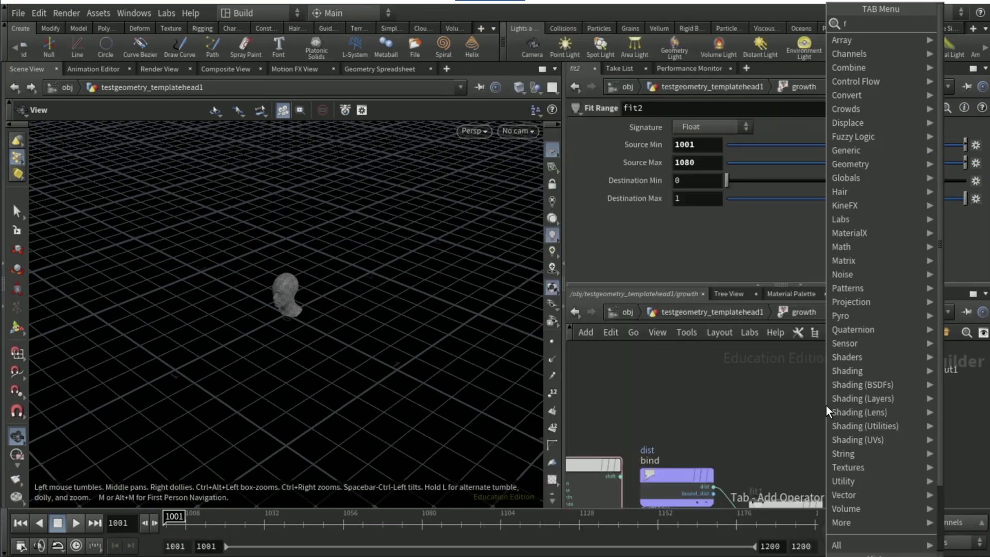
key("Return")
left_click(845, 445)
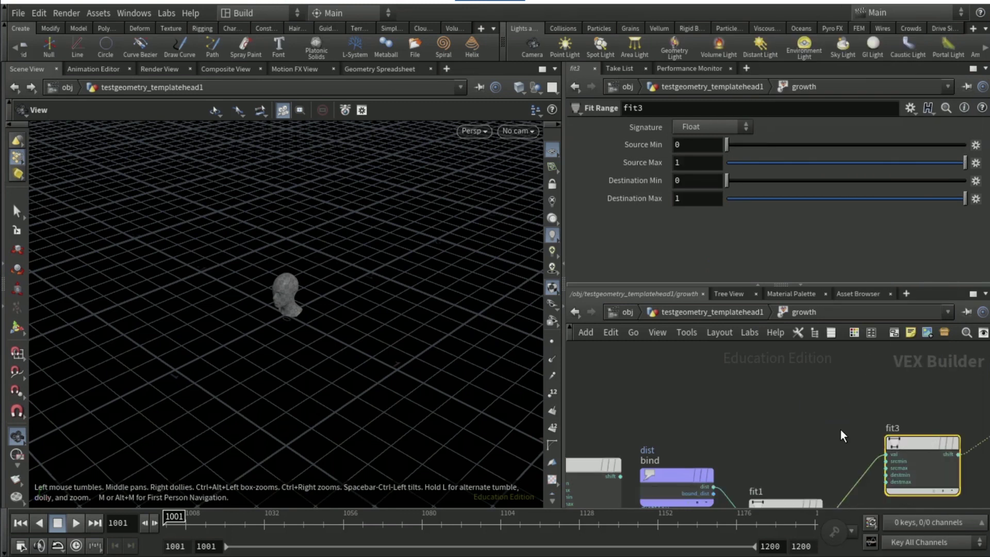
Step: Connect fit2's shift output to fit3's srcmax input and insert another Fit Range node on that wire
left_click(886, 468)
middle_click_drag(779, 427, 811, 369)
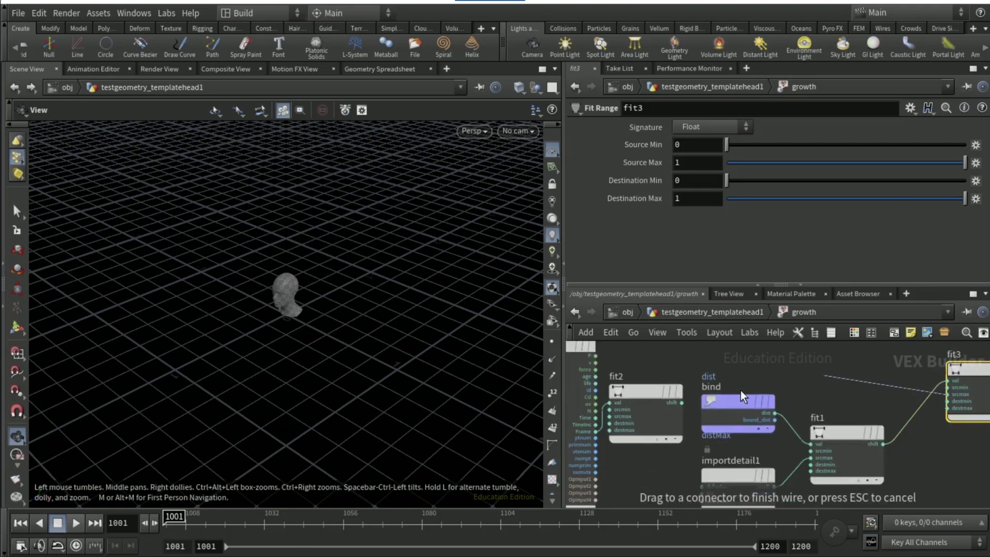
left_click(681, 403)
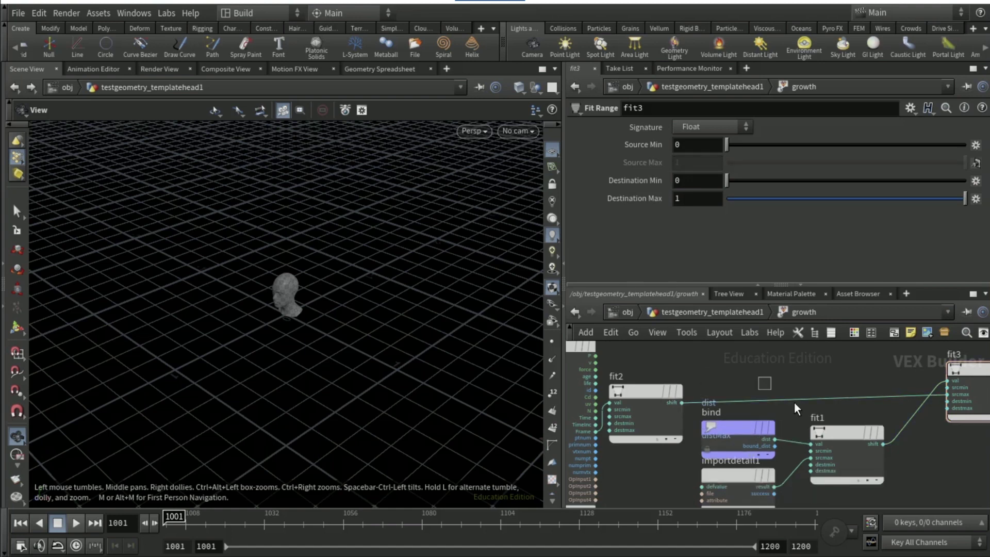
key("Tab")
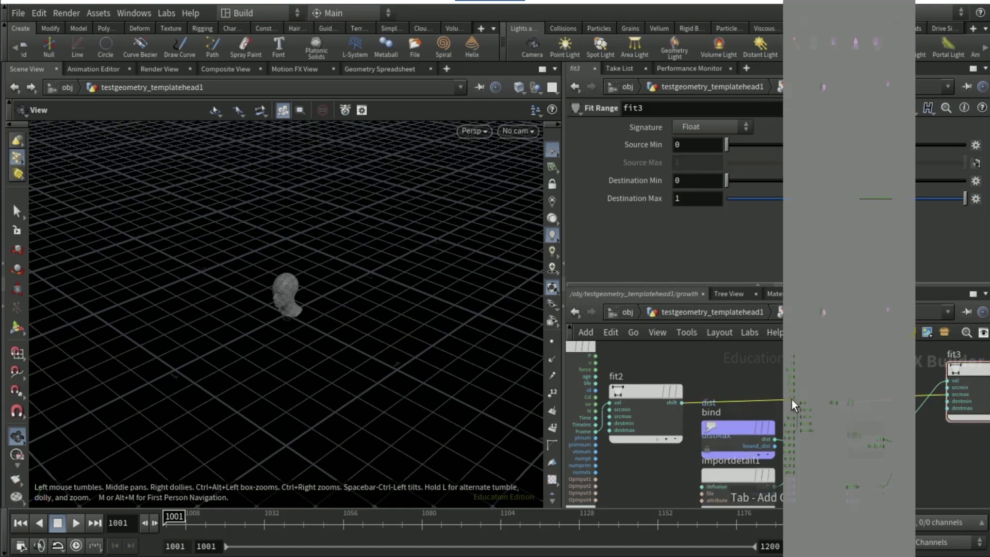
type("fit")
key("Return")
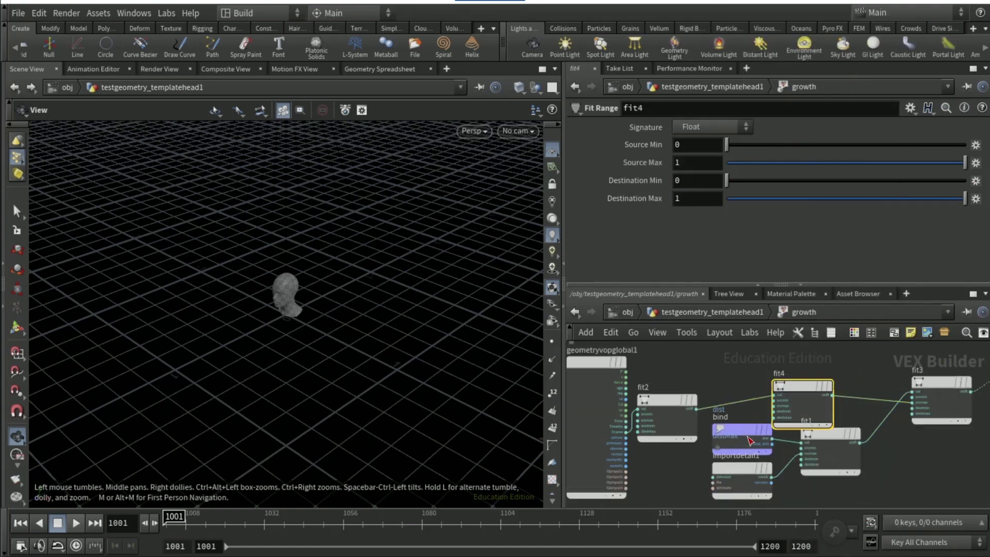
Step: Move the bind, Import Detail Attribute and fit1 nodes clear, and add another Fit Range node below fit4 with val fed from fit2
left_click(747, 446)
left_click(740, 477, "shift")
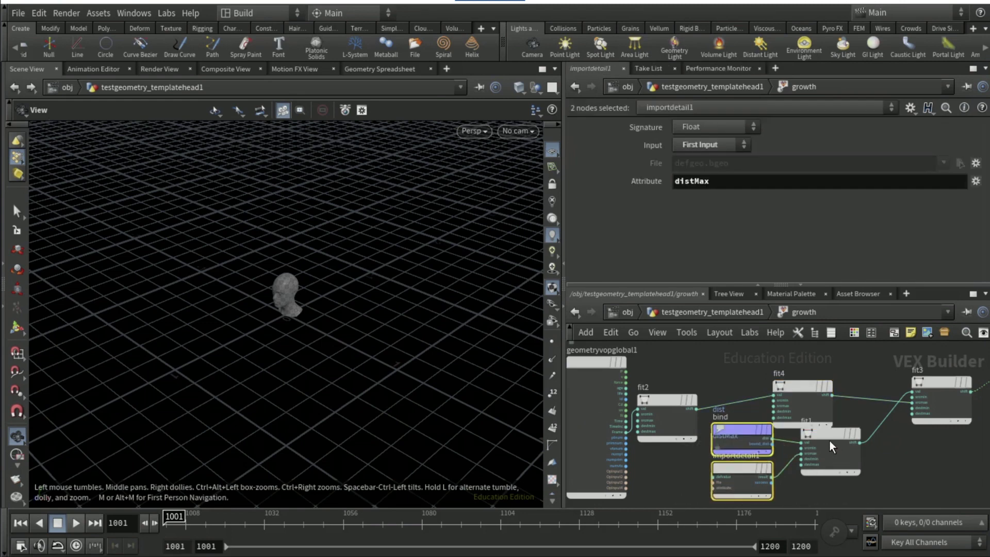
left_click(829, 441, "shift")
scroll(840, 451, "down", 3)
mouse_move(836, 447)
left_mouse_down()
mouse_move(834, 369)
mouse_move(813, 408)
mouse_move(822, 443)
left_mouse_up()
scroll(831, 377, "up", 1)
left_click(814, 398)
scroll(846, 374, "up", 2)
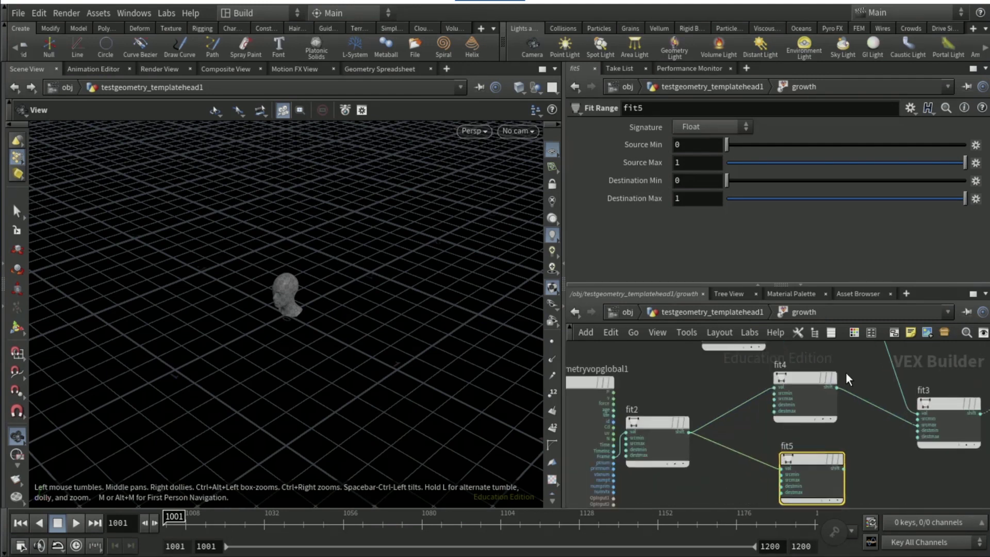
Step: Connect fit4's shift output to fit3's srcmin and fit5's shift output to fit3's srcmax
left_click(837, 388)
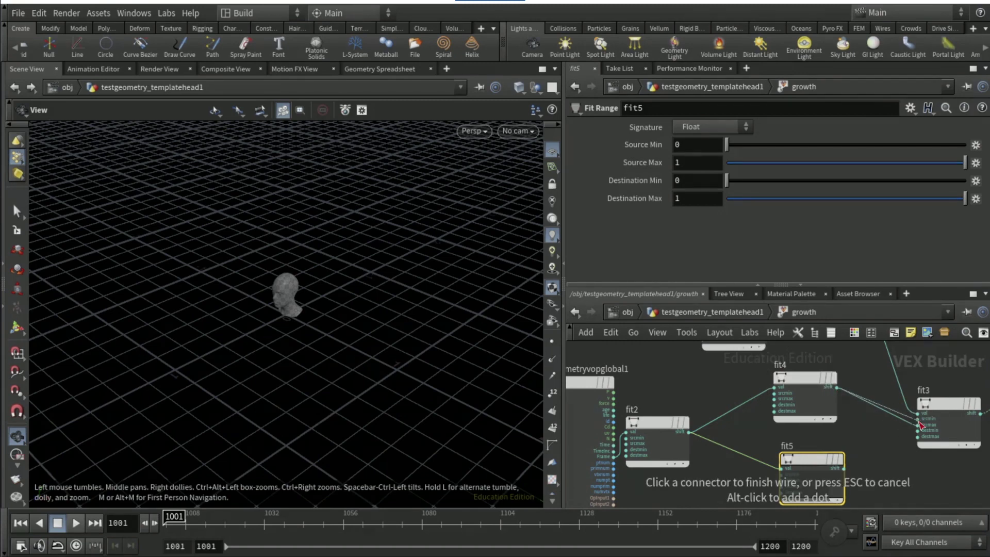
left_click(918, 419)
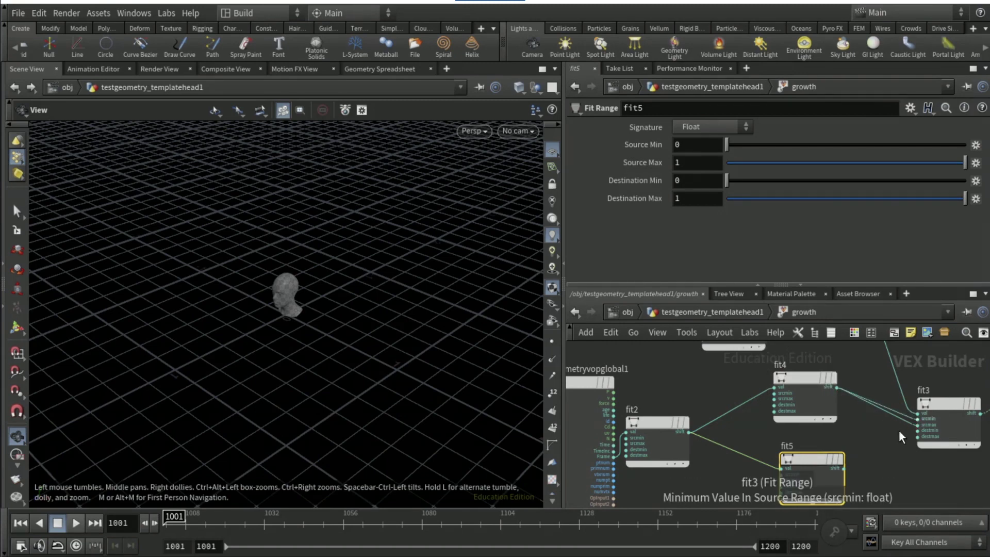
left_click(845, 469)
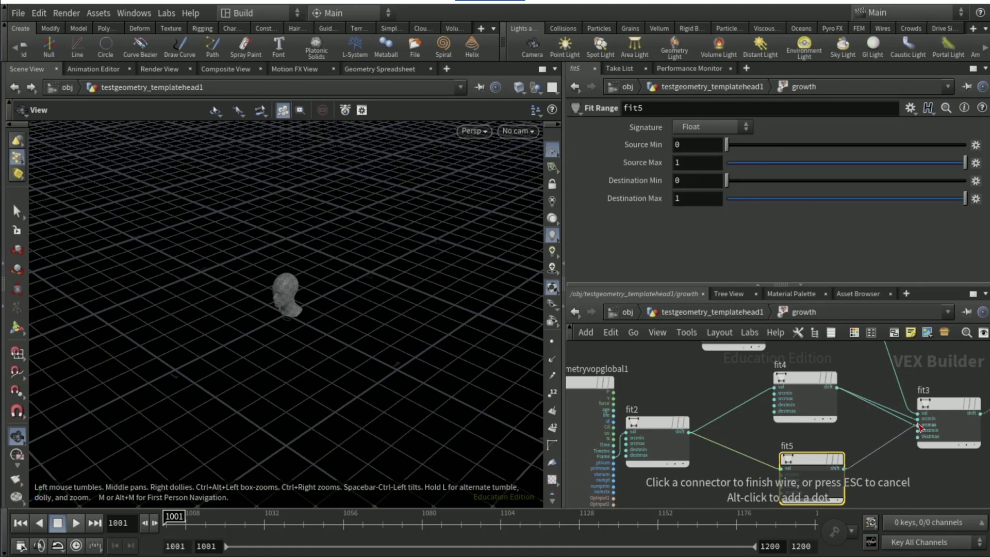
left_click(919, 426)
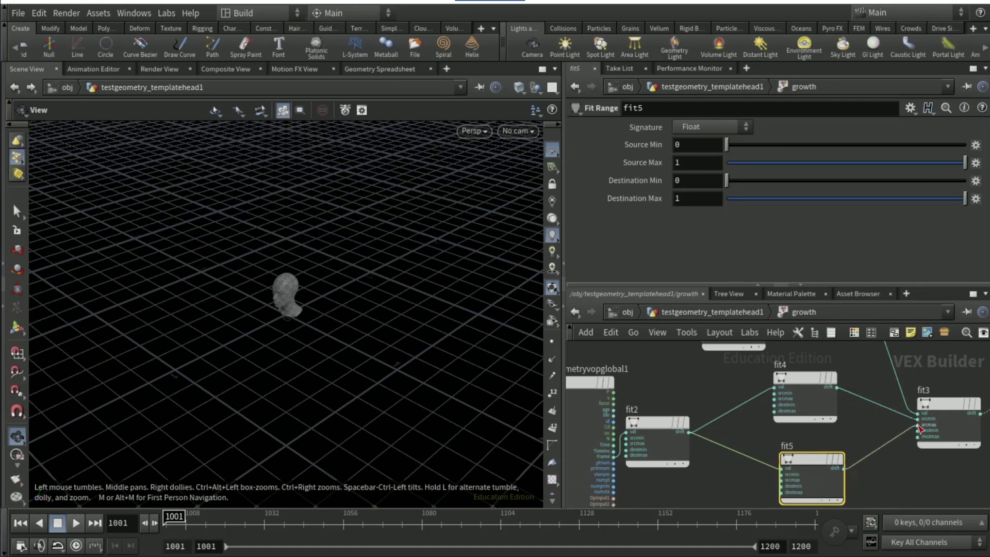
Step: Set the Destination Min of fit4 to -0.01
left_click(803, 383)
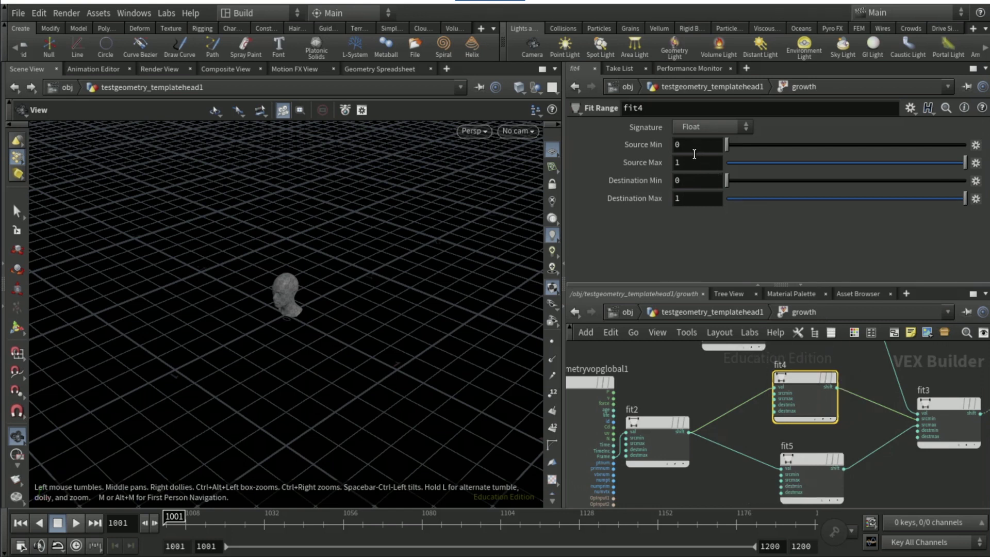
left_click(694, 183)
key("BackSpace")
type("-.01")
key("Return")
Step: Set the Destination Min of fit5 to 0.01 and its Destination Max to 1.01
left_click(806, 458)
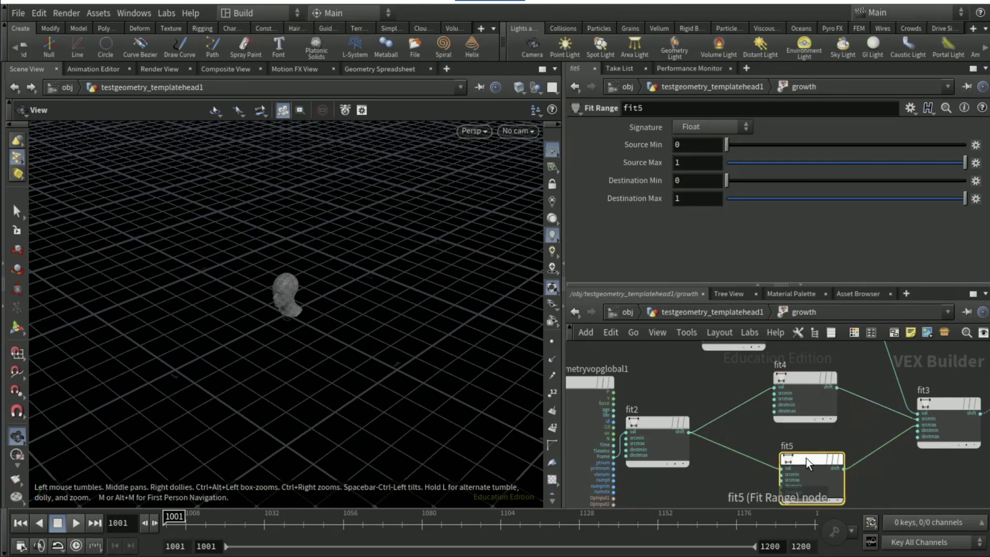
left_click(685, 176)
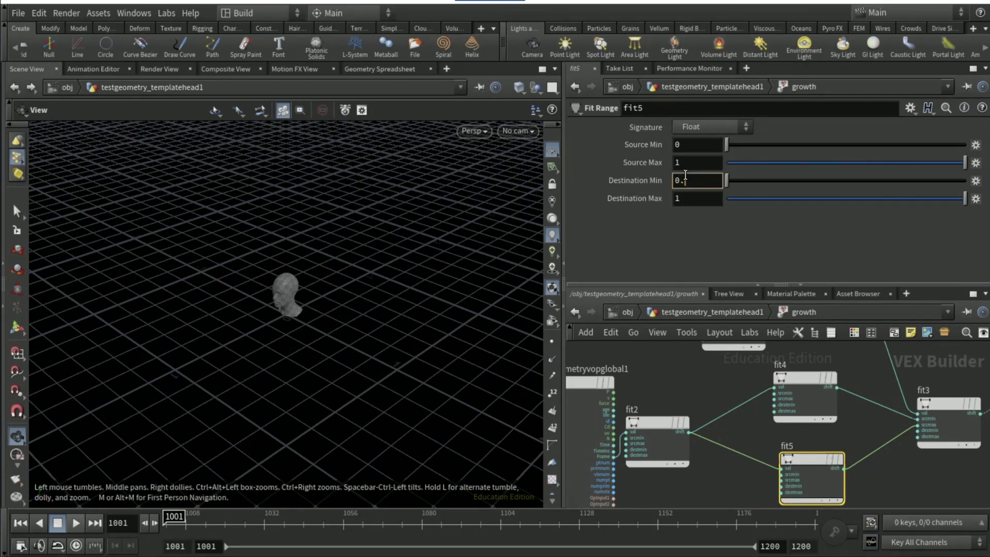
type(".01")
key("Return")
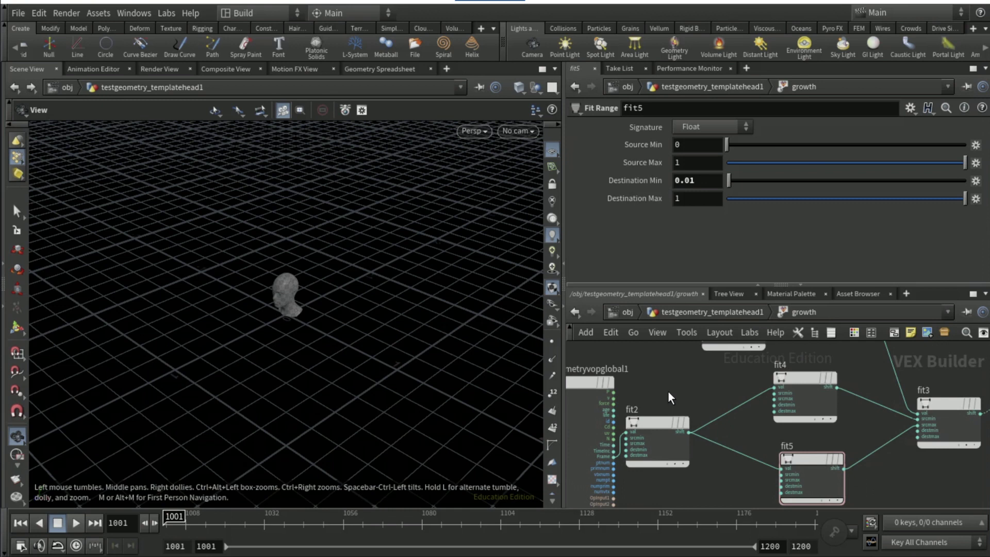
left_click(700, 196)
type(".01")
Step: Invert the output range of fit3 by setting Destination Min to 1 and Destination Max to 0
left_click(950, 409)
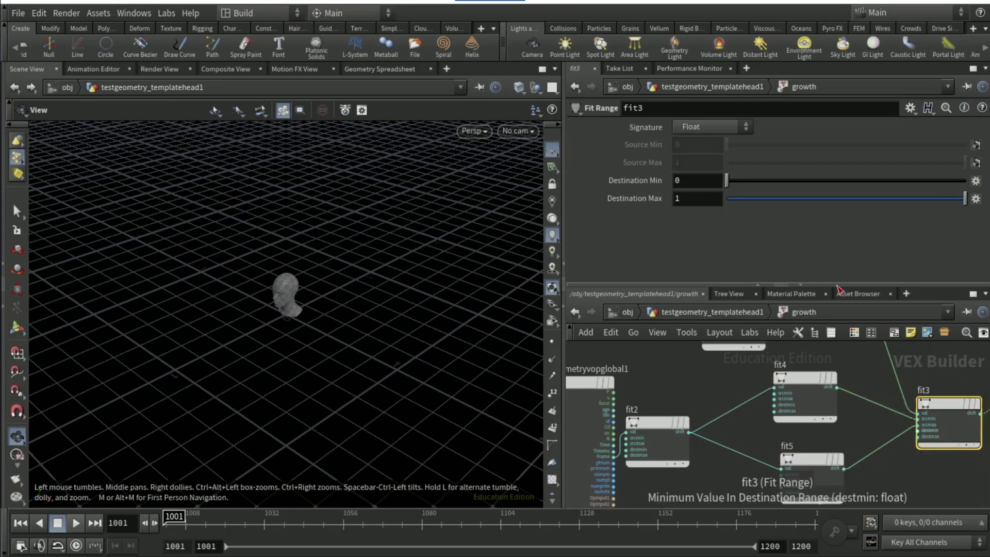
left_click(682, 177)
type("1")
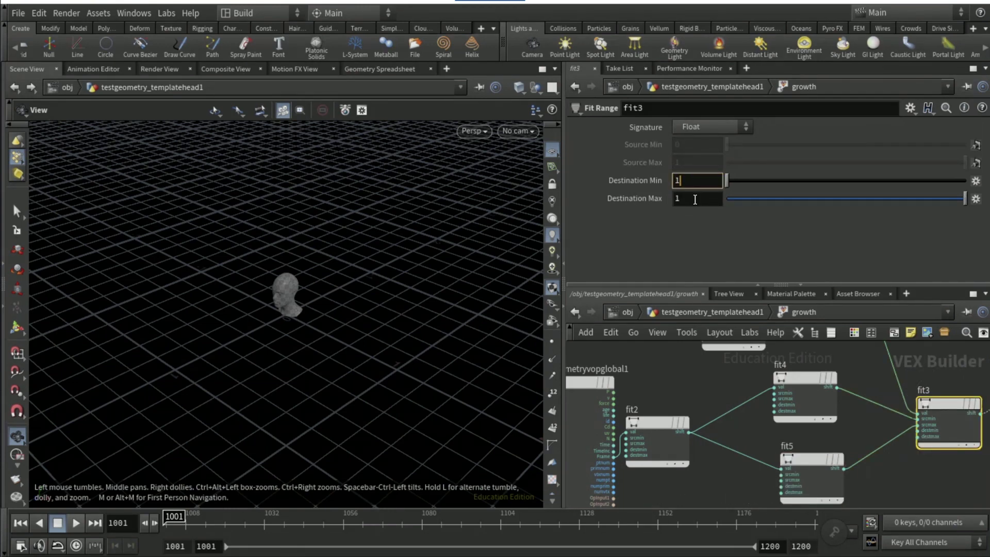
left_click(696, 199)
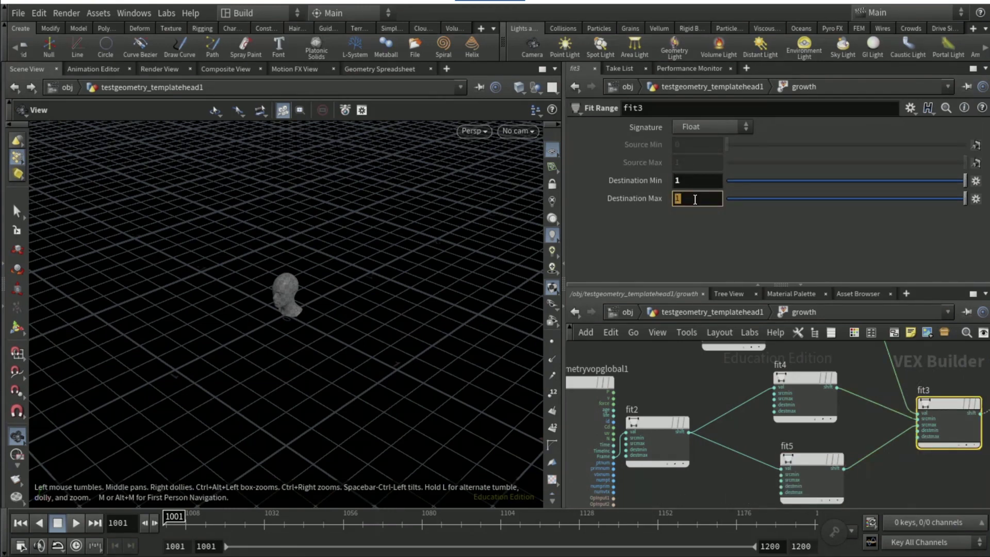
type("0")
key("Return")
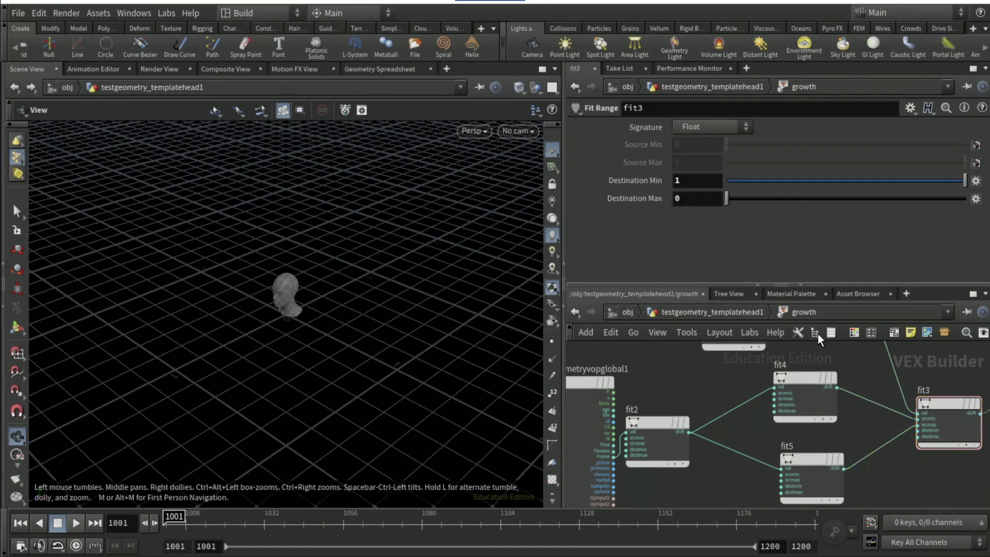
Step: Return to the template head's geometry network and append an Attribute Blur node to the growth node
left_click(753, 313)
left_click(708, 428)
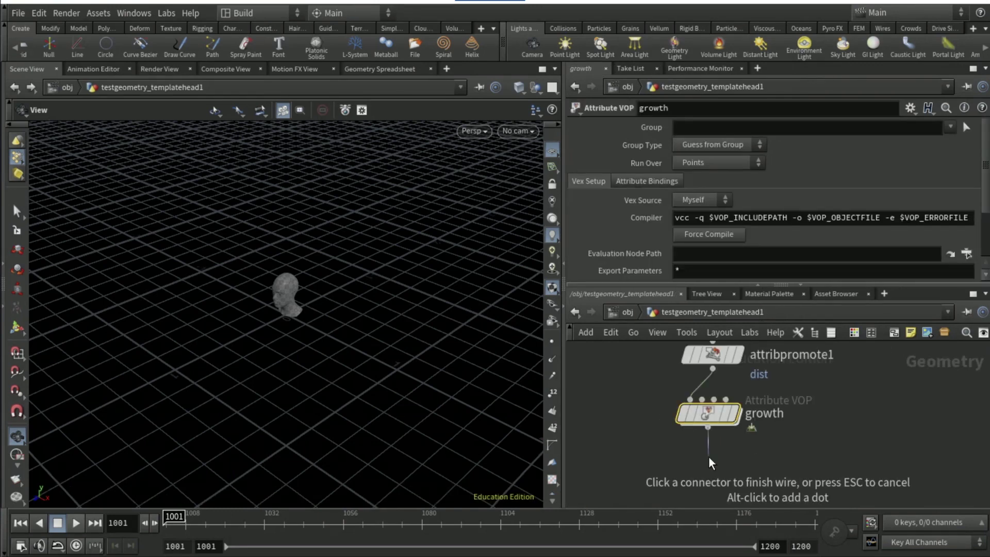
key("Tab")
type("attribut")
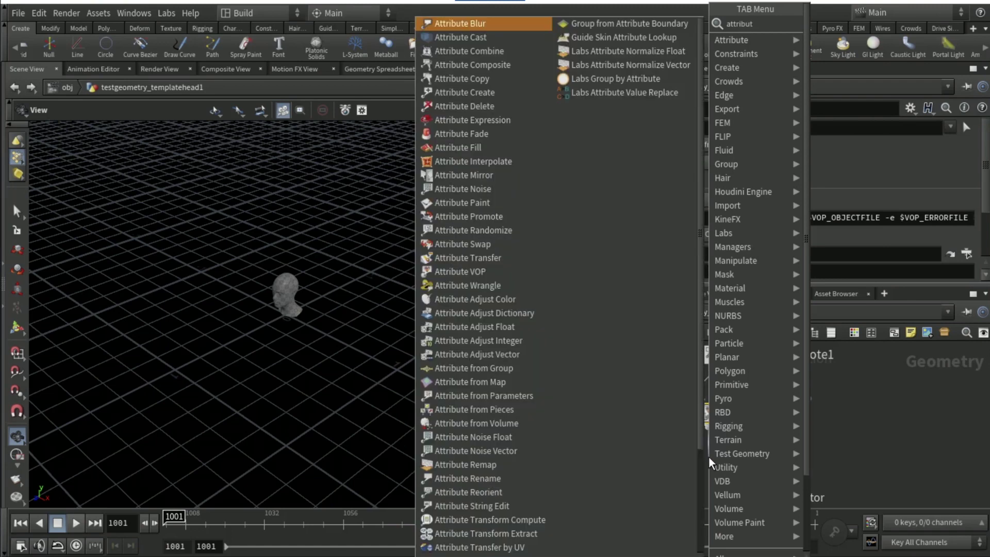
type("e blur")
key("Return")
left_click(709, 457)
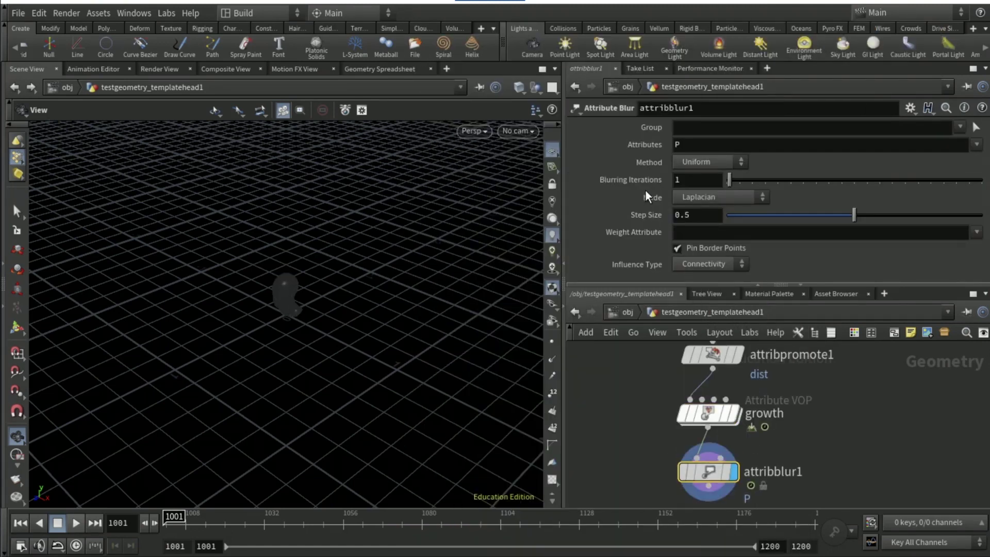
Step: Make the Attribute Blur node blur the Cd attribute with 18 blurring iterations
left_click(696, 145)
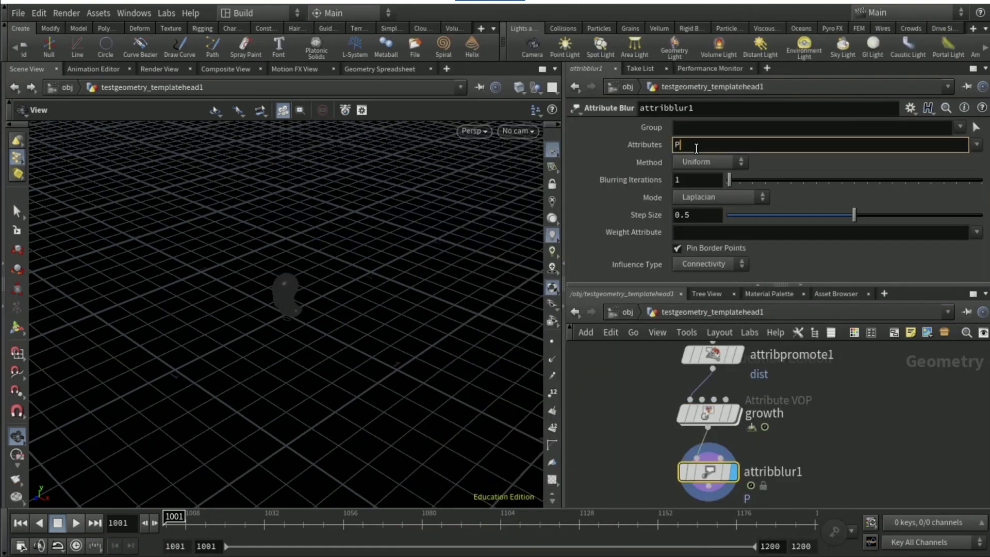
key("BackSpace")
type("cd")
key("Return")
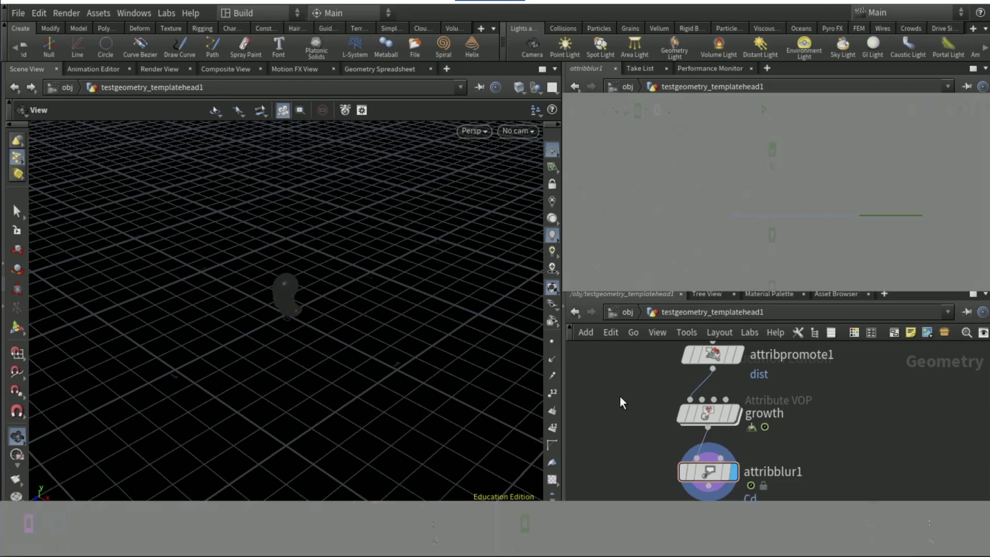
left_click_drag(732, 176, 772, 176)
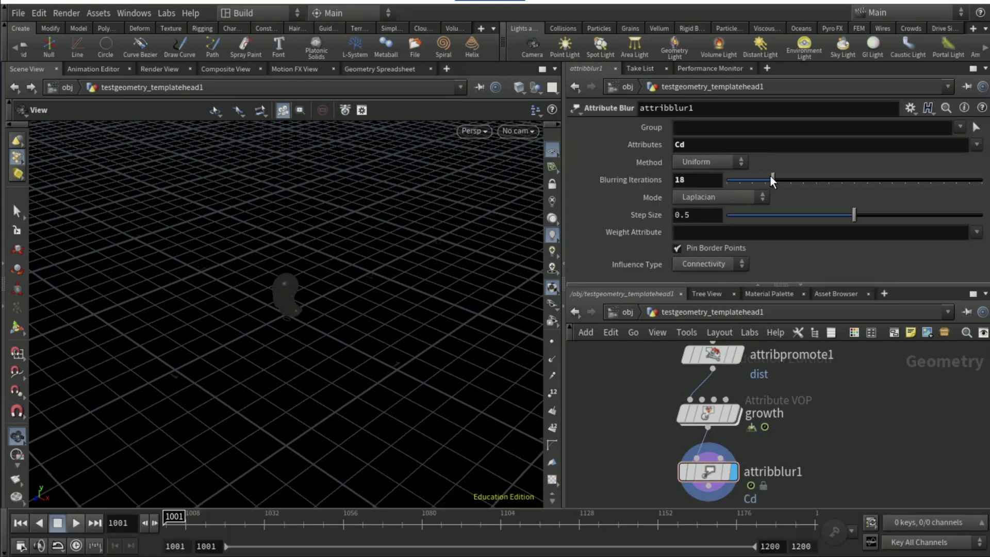
Step: Append a Normal node after the Attribute Blur node and set it as the displayed node
middle_click_drag(696, 504, 700, 457)
left_click(710, 428)
left_click(708, 468)
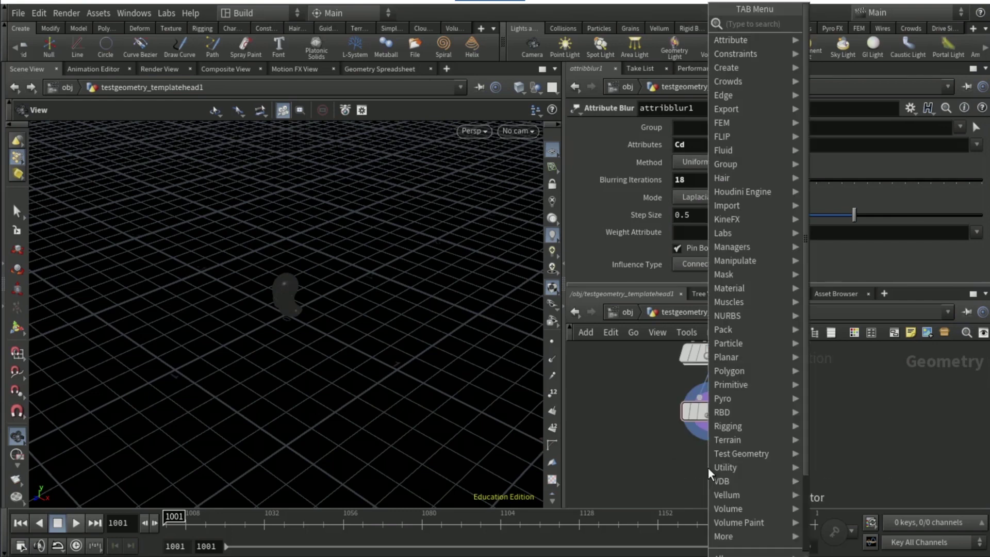
type("normal")
key("Return")
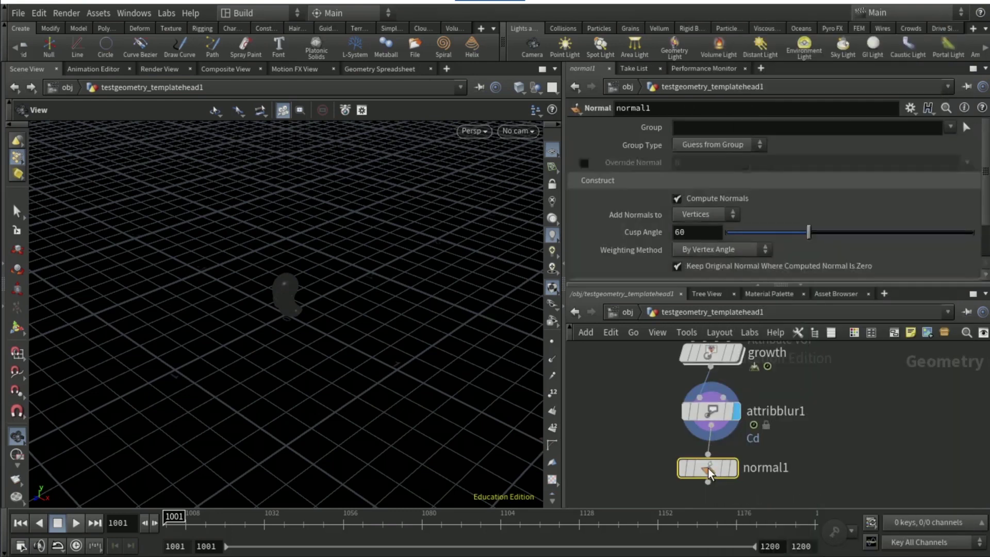
key("r")
Step: Append a Scatter node after the Normal node and raise its Force Total Count to about 3350
middle_click_drag(708, 469, 708, 387)
left_click(709, 400)
key("Tab")
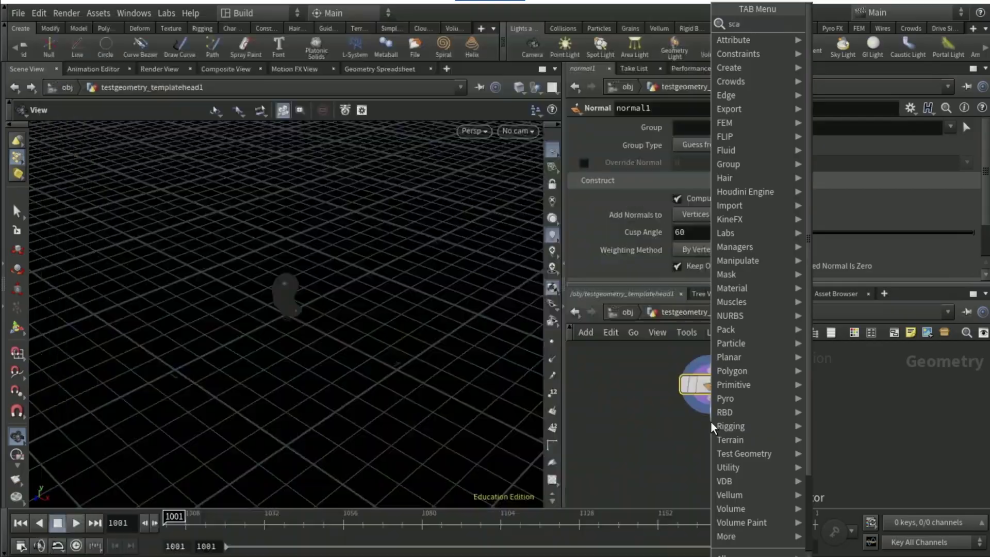
type("scatter")
key("Return")
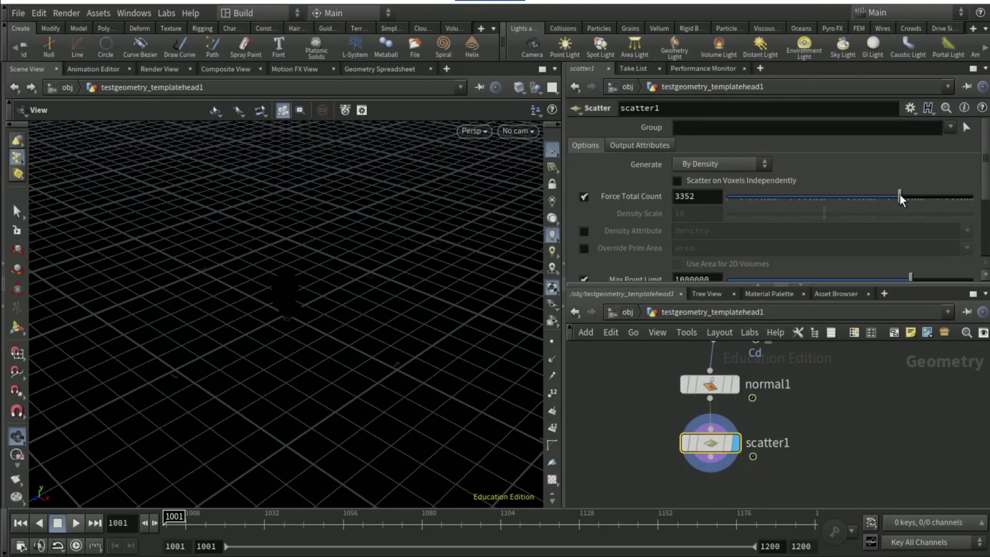
left_click_drag(902, 194, 903, 195)
Step: Make the Normal node above the Scatter node add its normals to Points
left_click(712, 381)
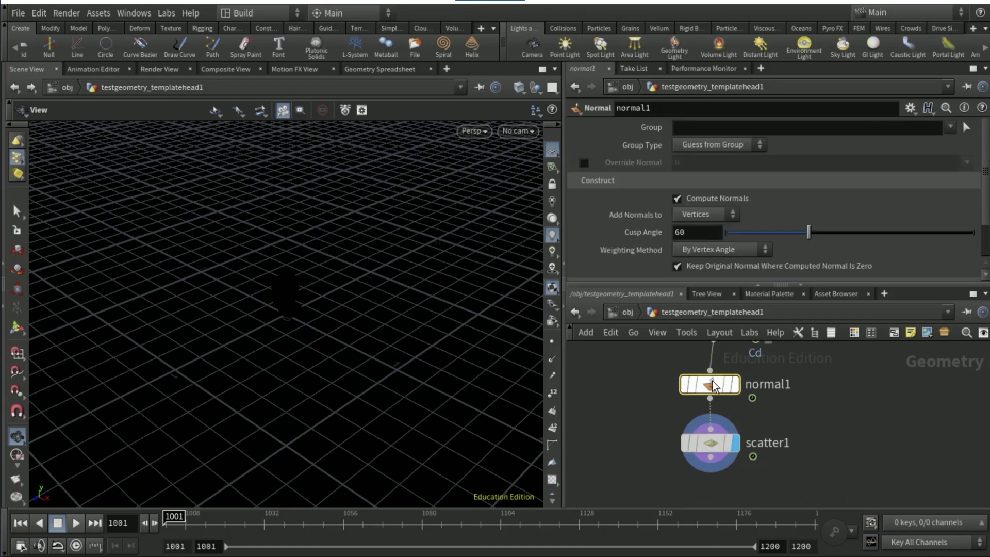
left_click(684, 213)
left_click(688, 228)
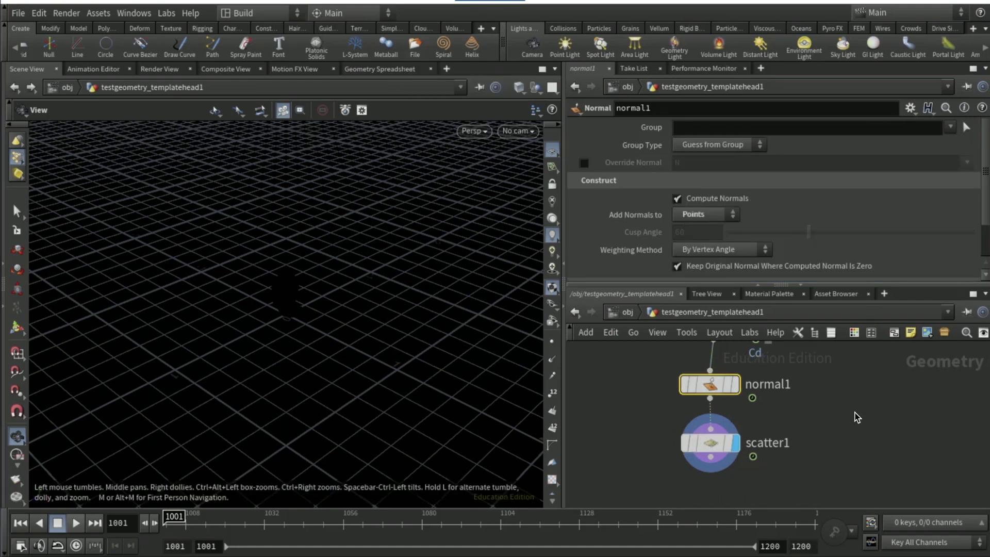
Step: Inspect the network inside the growth node and play the animation to check the scattered points
middle_click_drag(858, 390, 856, 453)
middle_click_drag(776, 382, 778, 420)
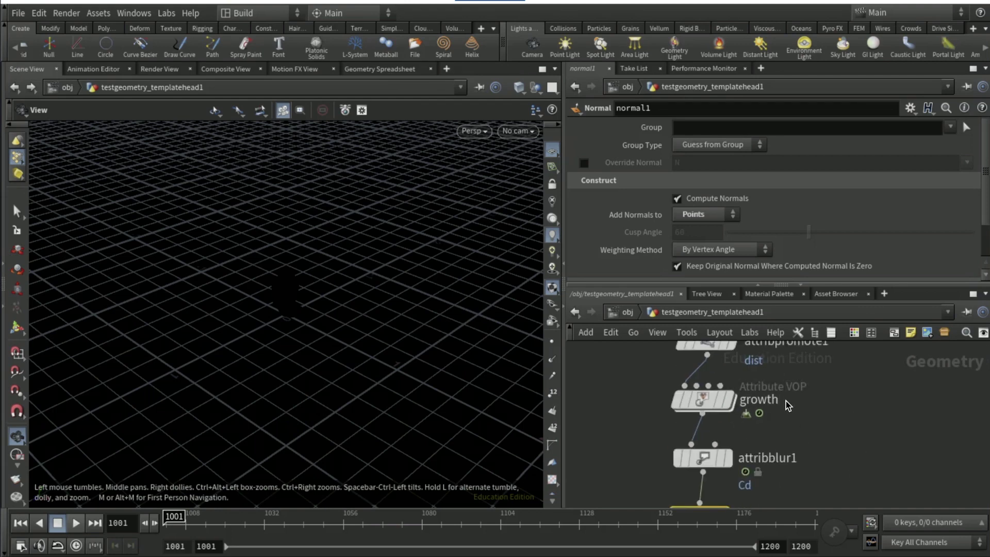
double_click(704, 403)
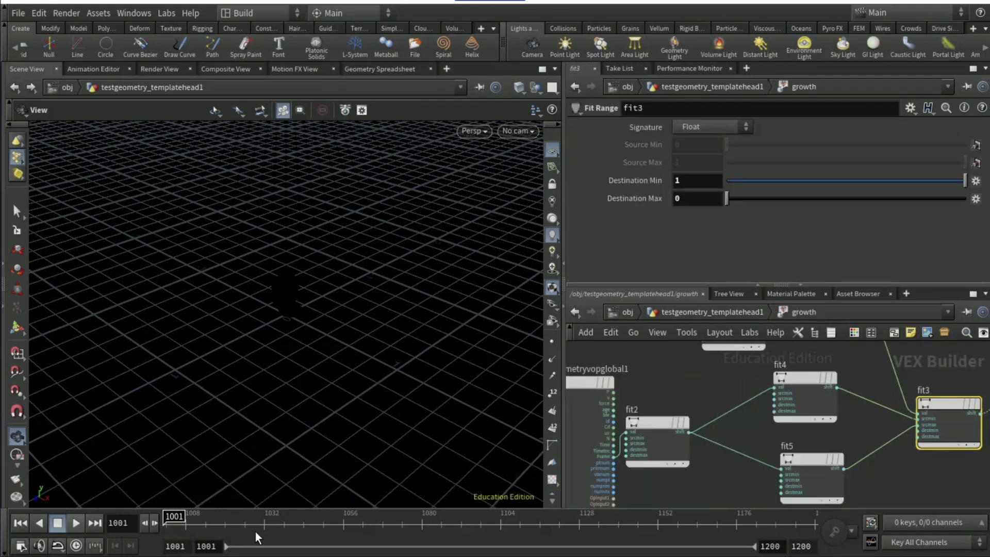
left_click(75, 523)
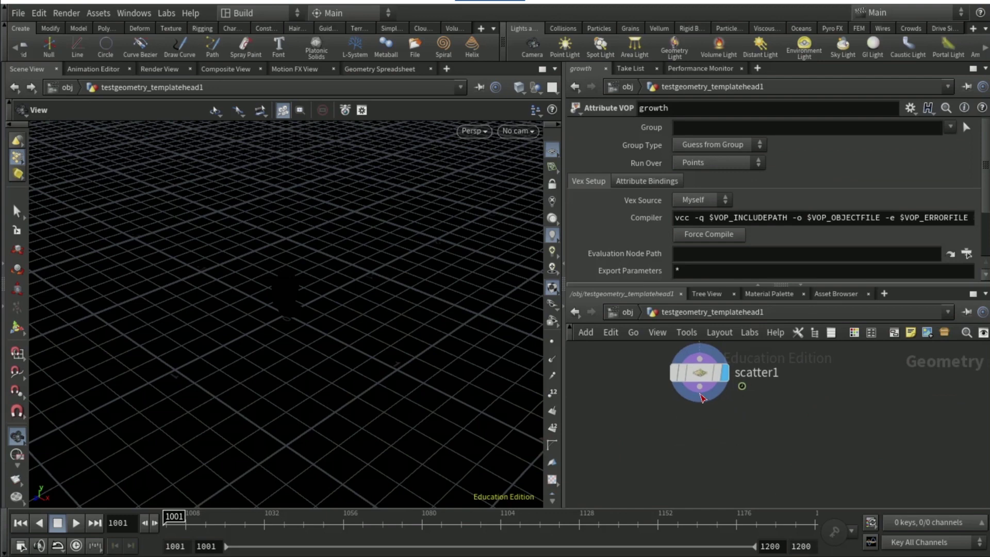
Step: Append a Point VOP node after the Scatter node and rename it pscale
left_click(700, 391)
key("Tab")
type("point")
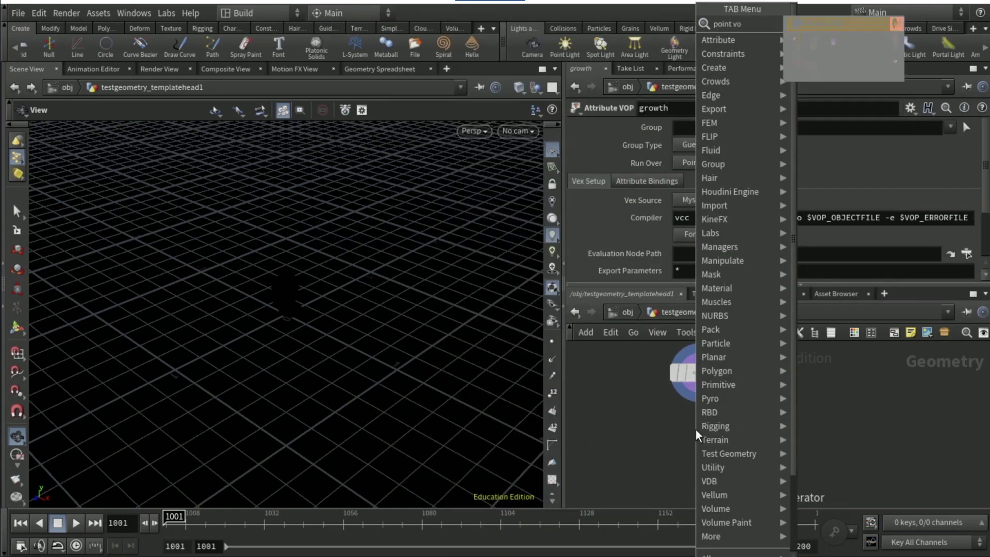
key("Return")
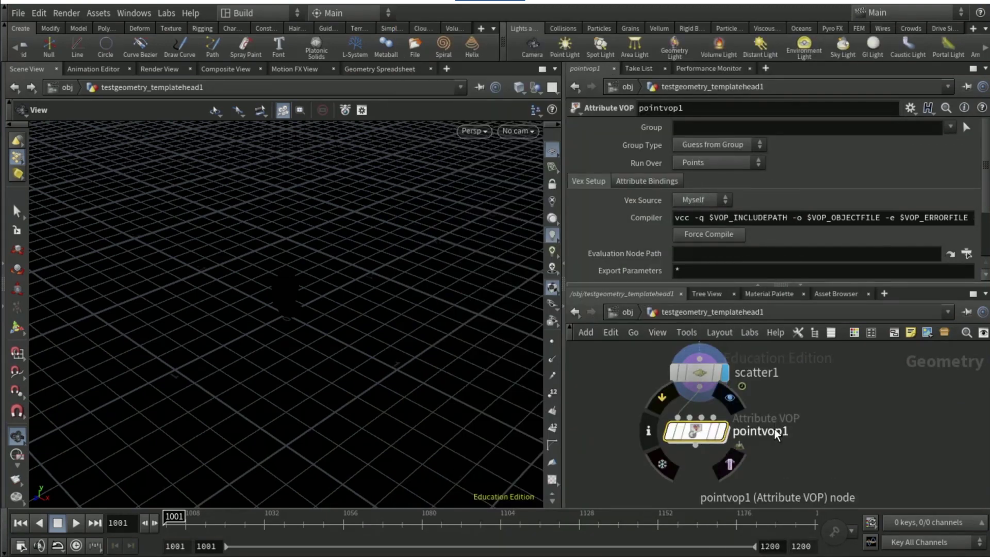
double_click(767, 430)
type("pscale")
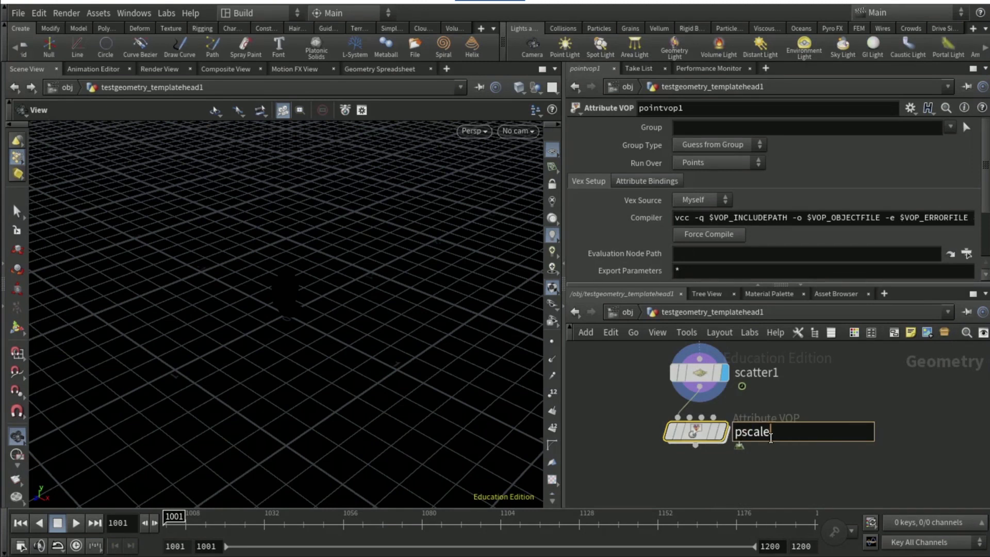
key("Return")
Step: Inside the pscale node, add a Vector to Float node fed by the Cd output of the global parameters
double_click(702, 432)
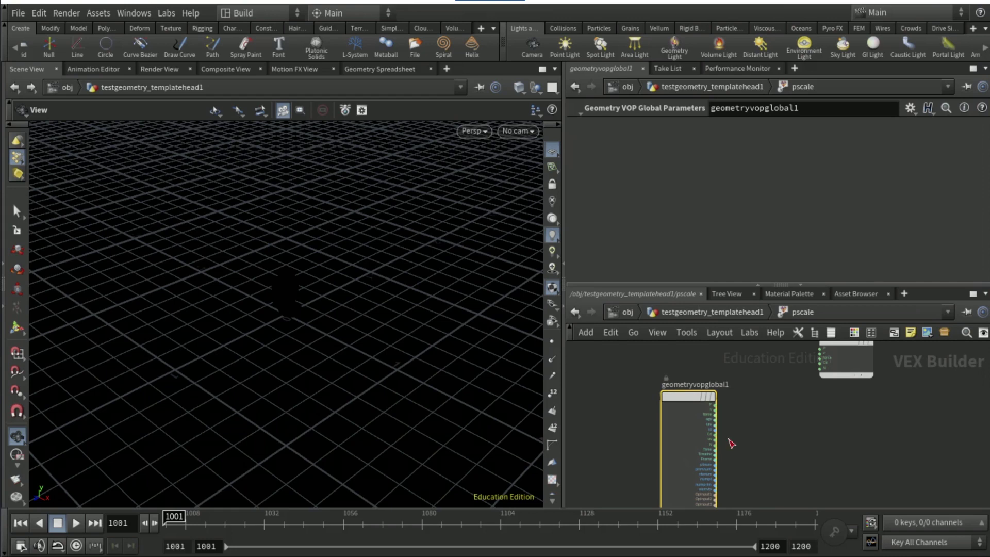
scroll(707, 435, "up", 2)
left_click(707, 435)
key("Tab")
type("vector")
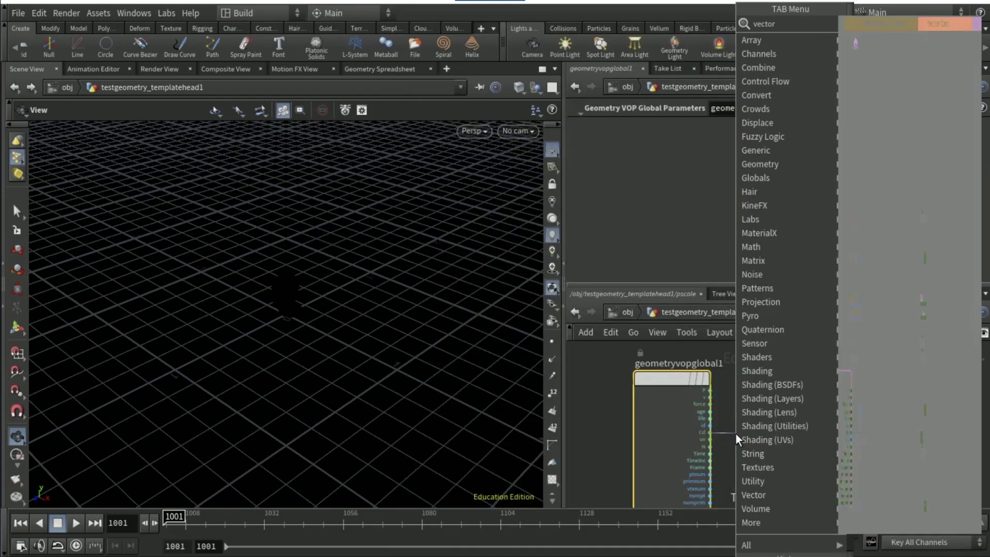
type(" tofl")
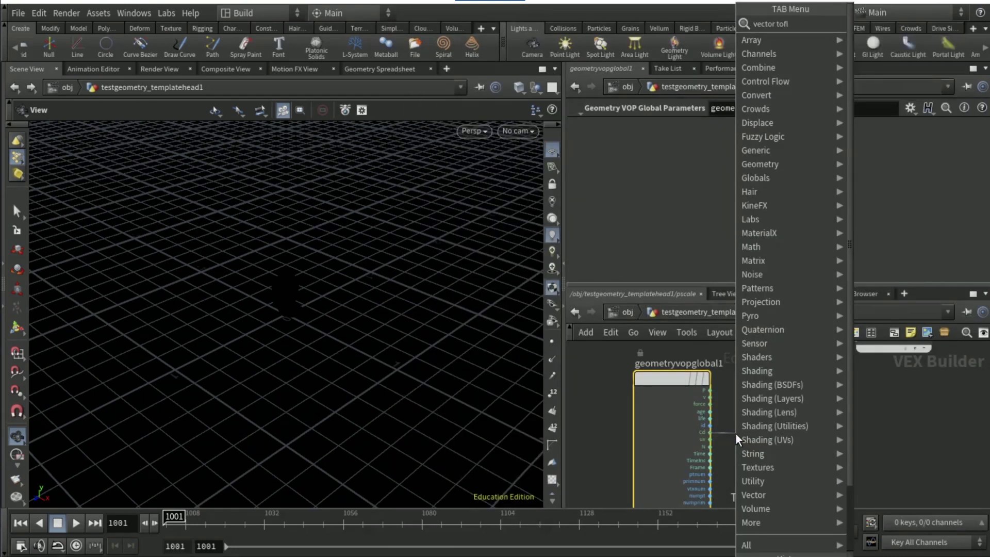
key("Return")
Step: Add a Multiply node fed by the first float output (fval1) of the Vector to Float node
left_click(850, 444)
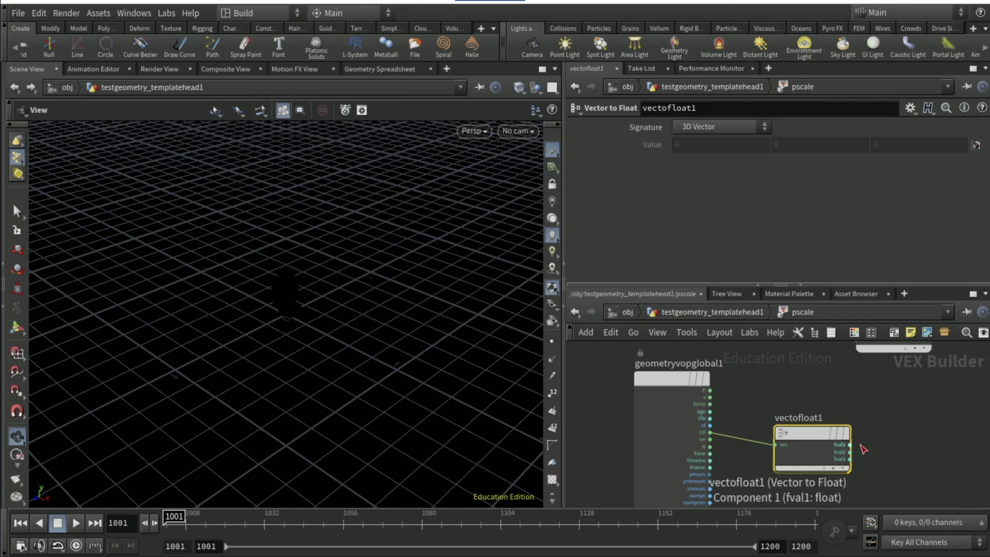
key("Tab")
type("mult")
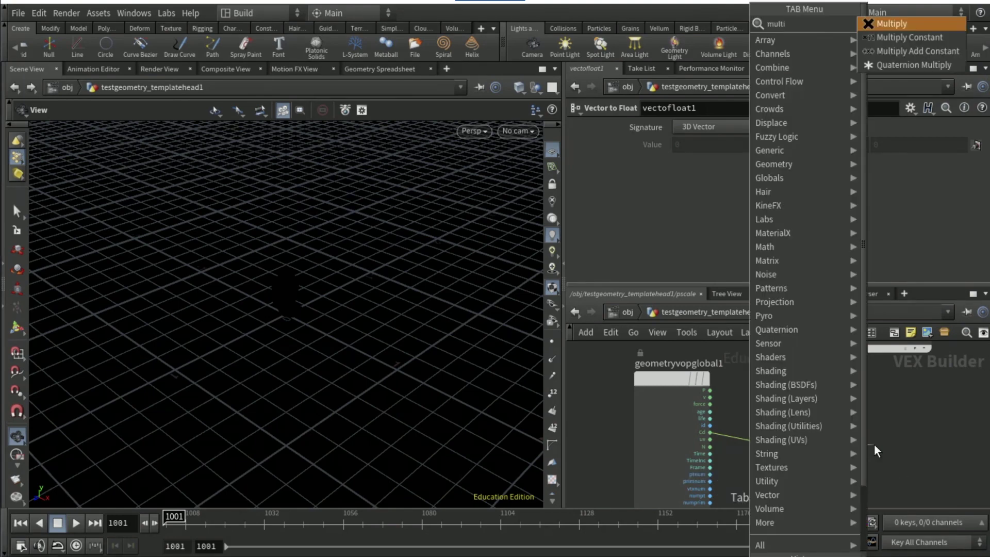
key("Return")
key("Return")
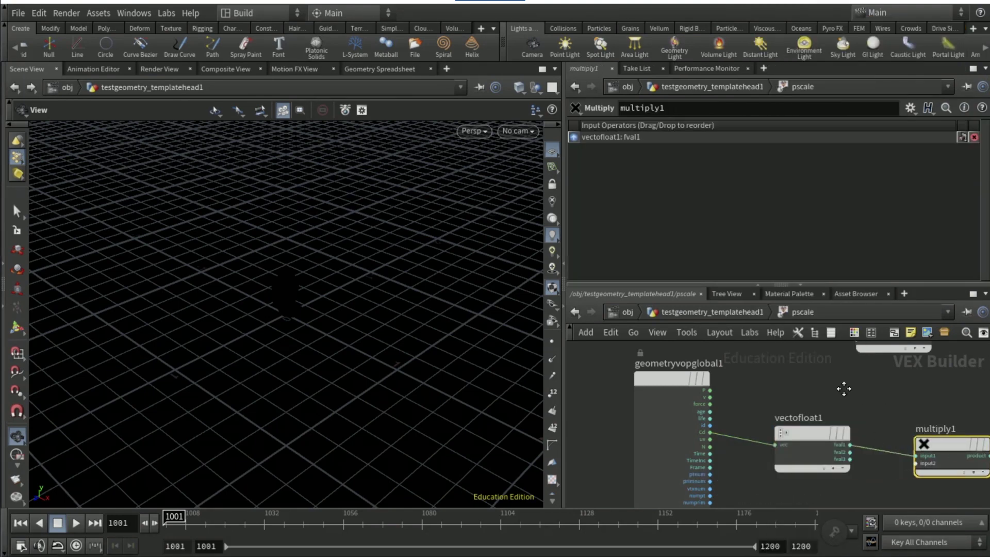
middle_click_drag(738, 387, 732, 381)
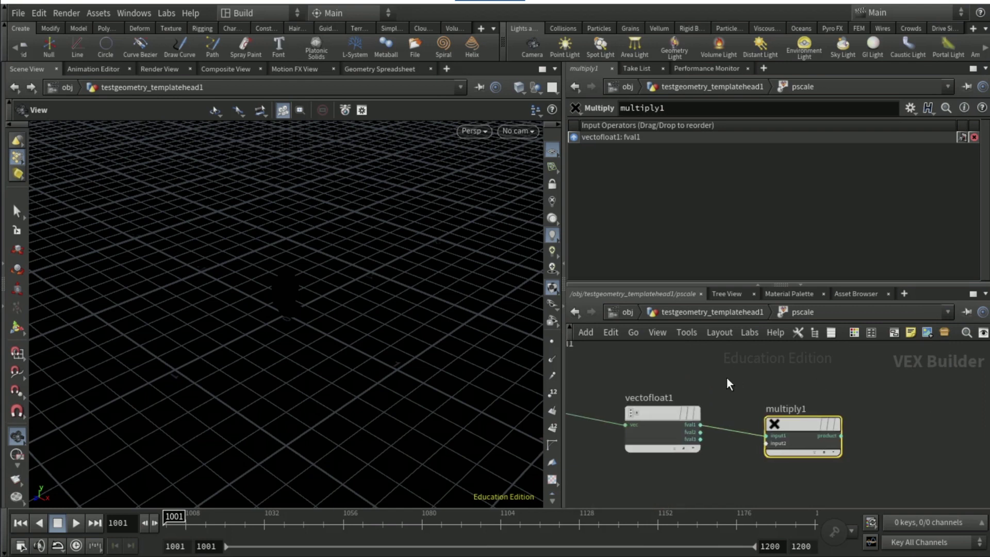
Step: Promote the Multiply node's second input to a parameter, expose its node, name it pscaleMax and clear its label
right_click(765, 445)
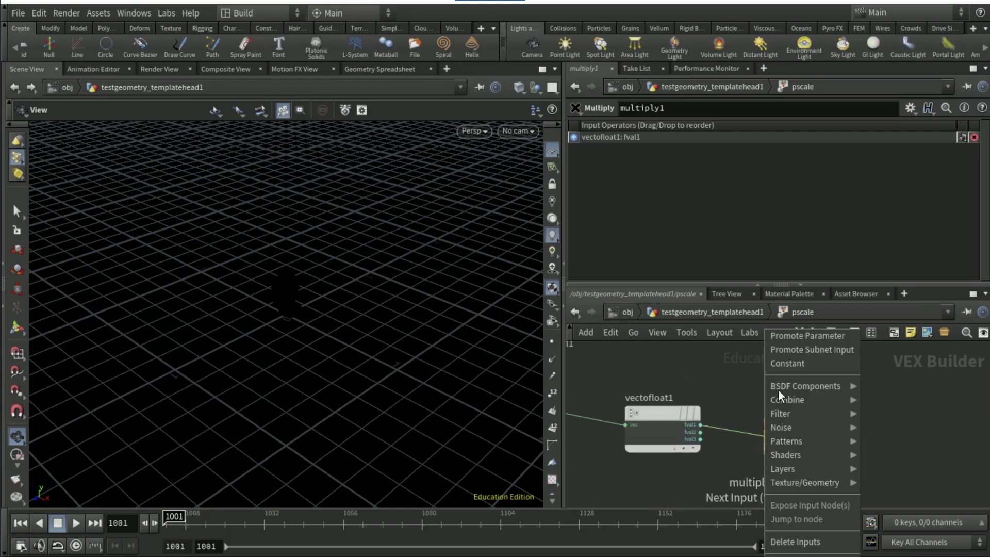
left_click(806, 365)
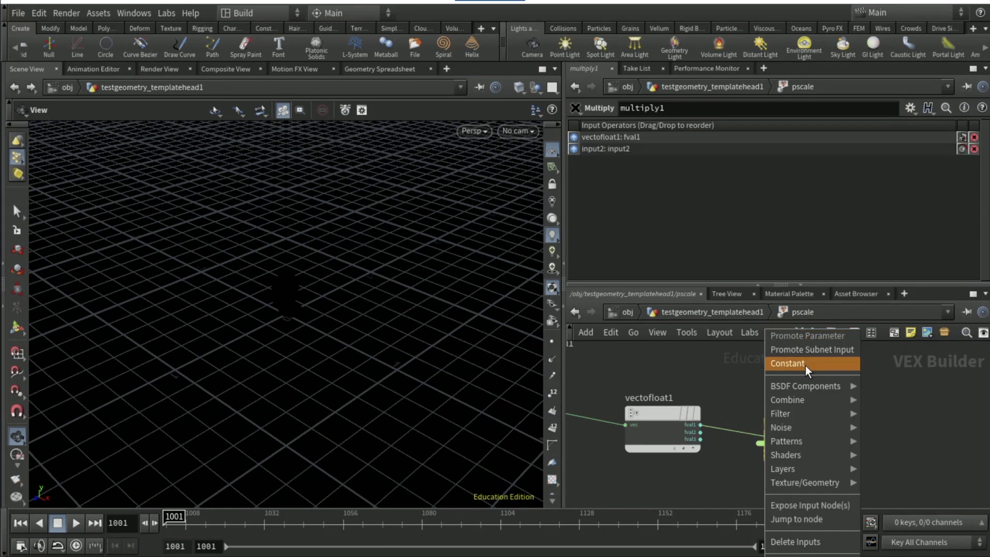
left_click(804, 505)
double_click(702, 128)
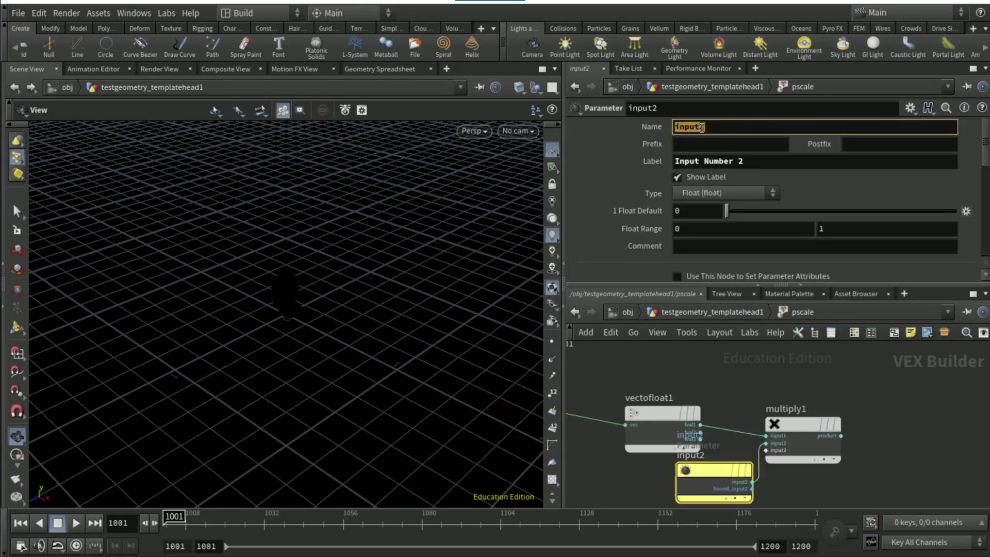
type("pscaleMax")
key("Tab")
key("BackSpace")
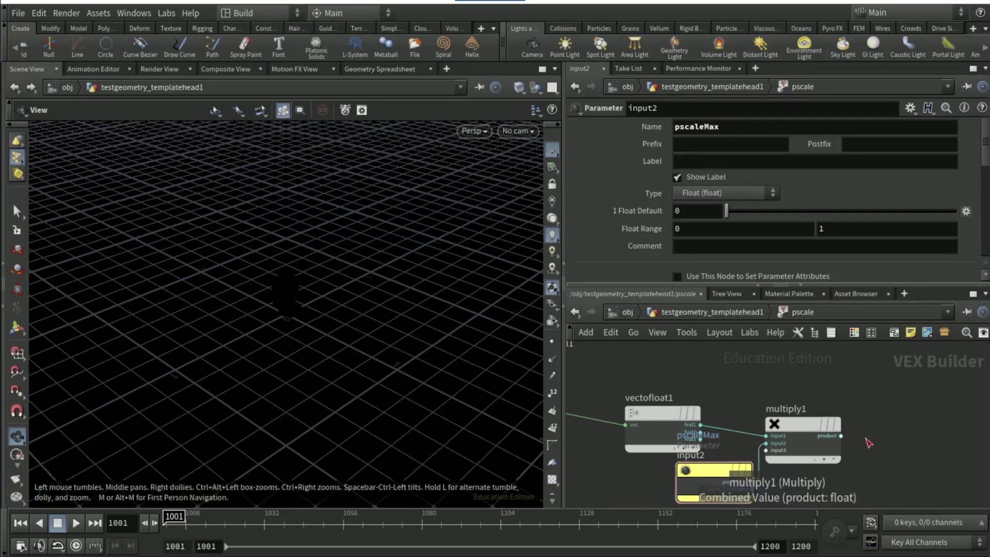
Step: Connect the Multiply product to a new Bind Export node and set its name to pscale
key("Tab")
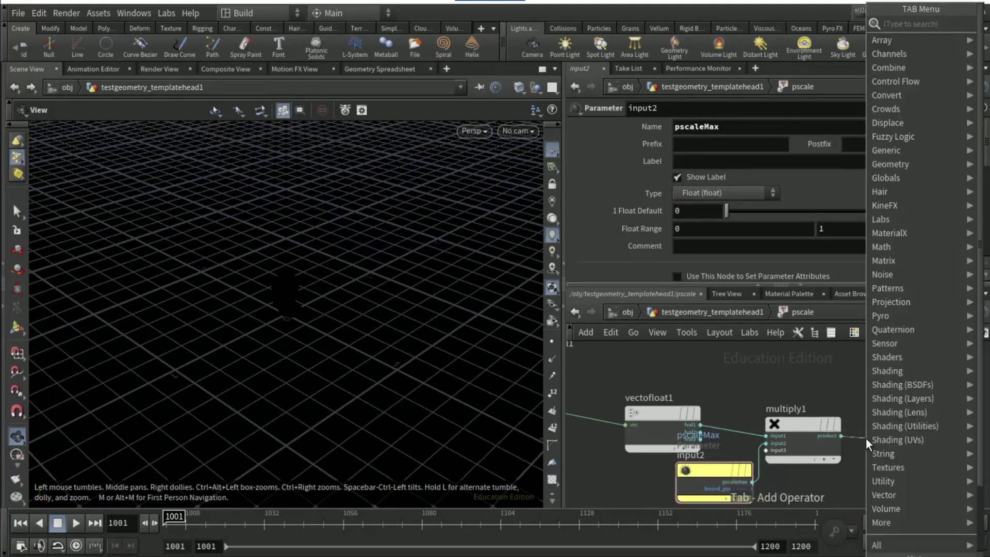
type("bind expor")
key("Return")
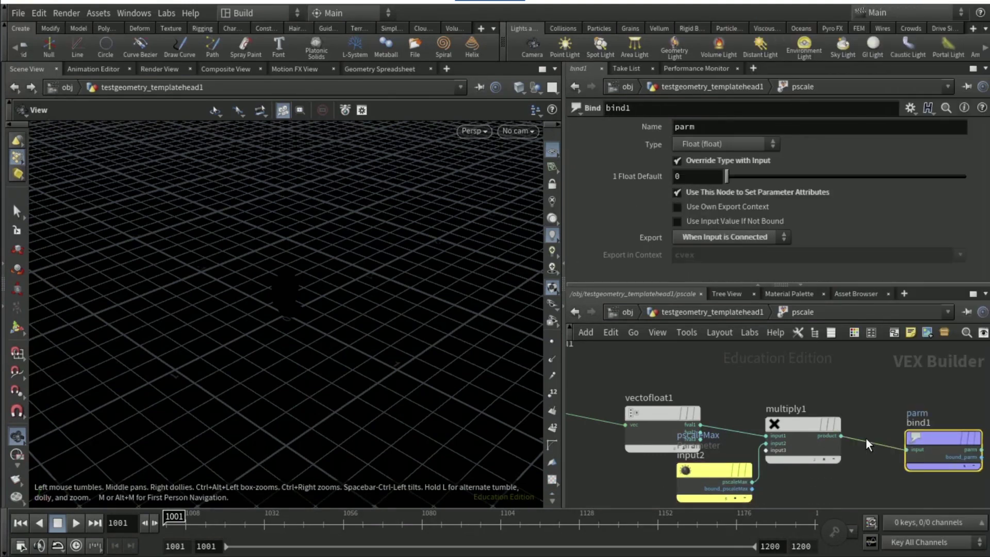
left_click(727, 121)
type("pscale")
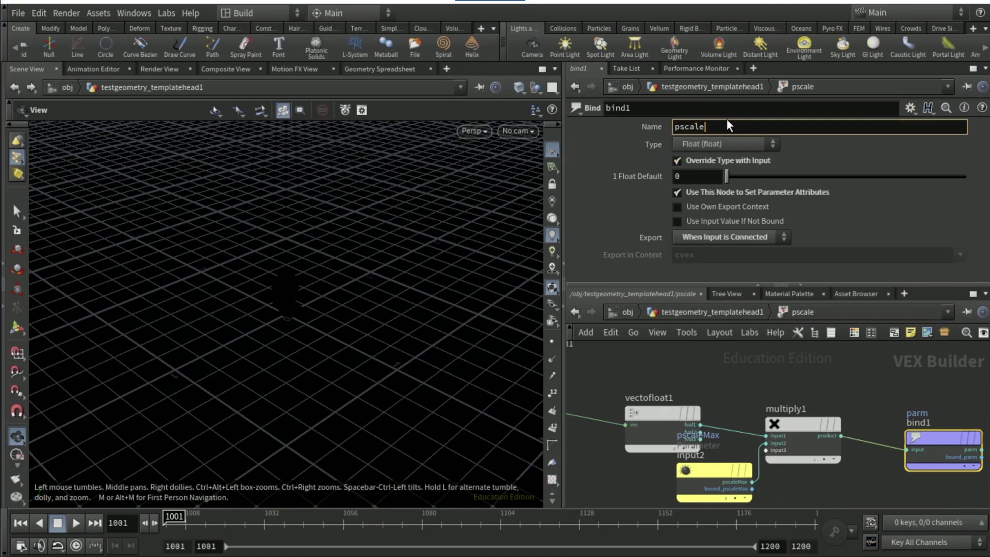
key("Return")
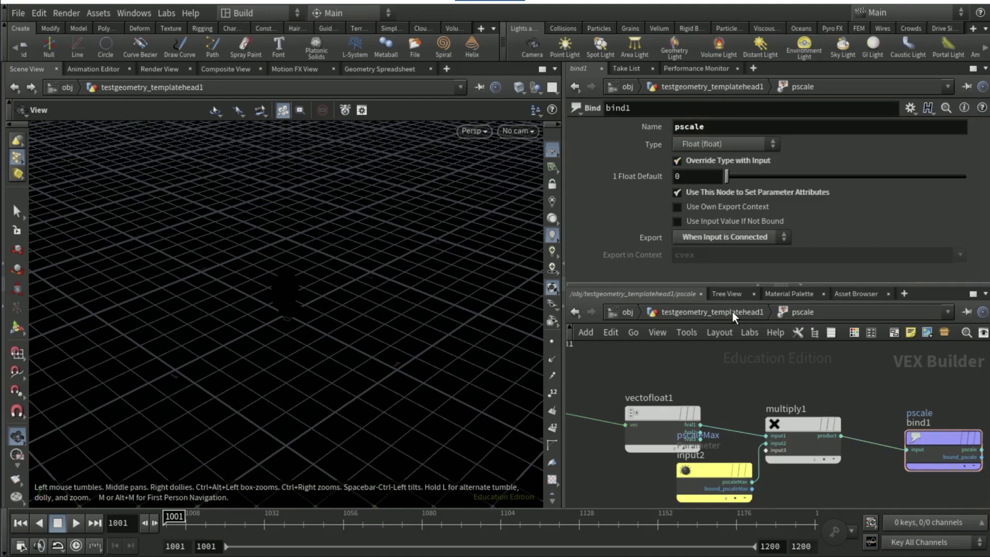
Step: Return to the template head's geometry network and add a Platonic Solids node beside the Scatter node with solid type Dodecahedron
left_click(732, 311)
key("Tab")
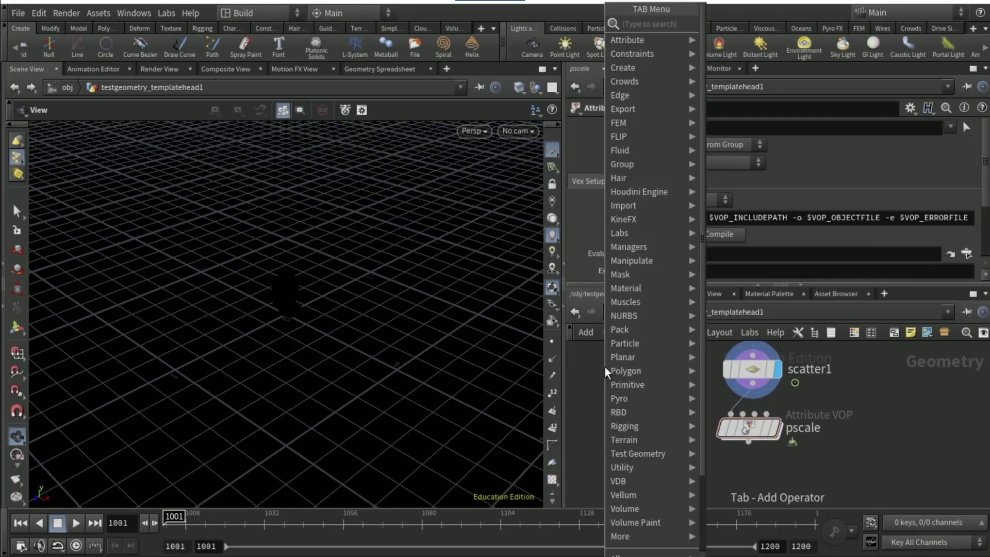
type("platonic")
key("Return")
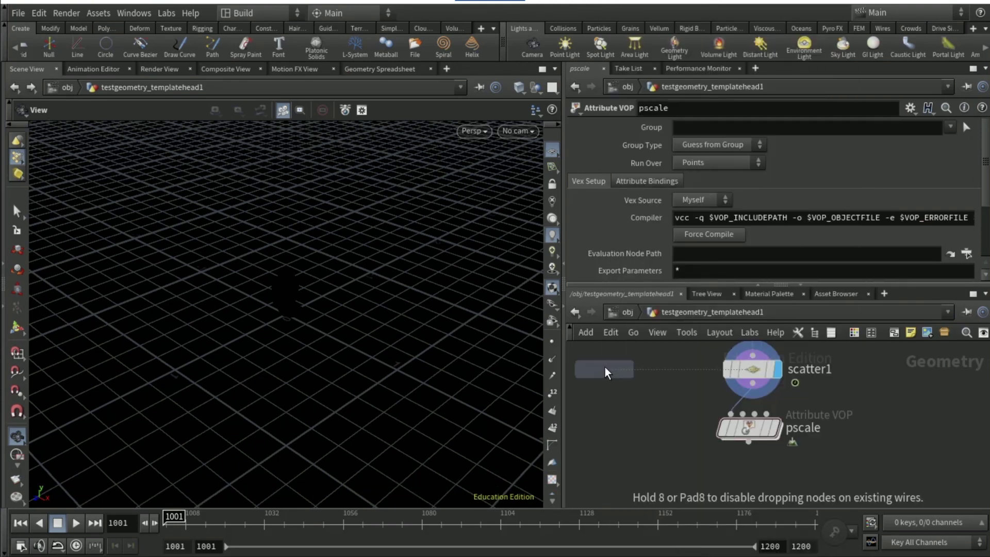
left_click(604, 367)
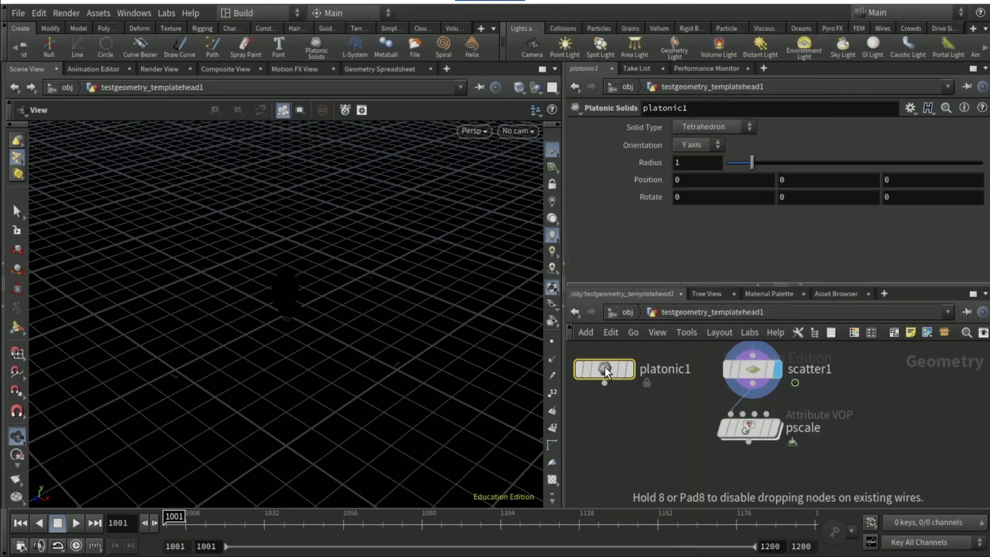
left_click(694, 129)
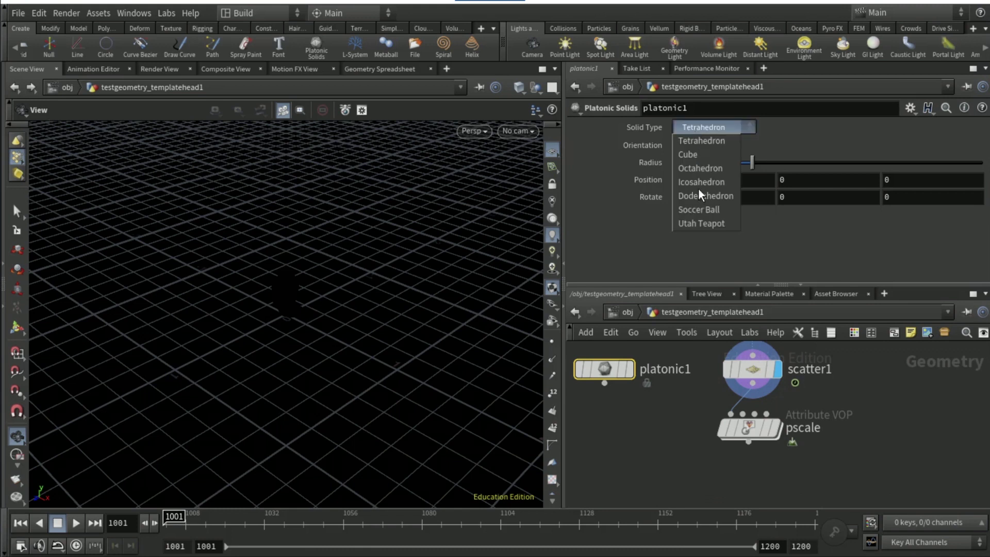
left_click(695, 206)
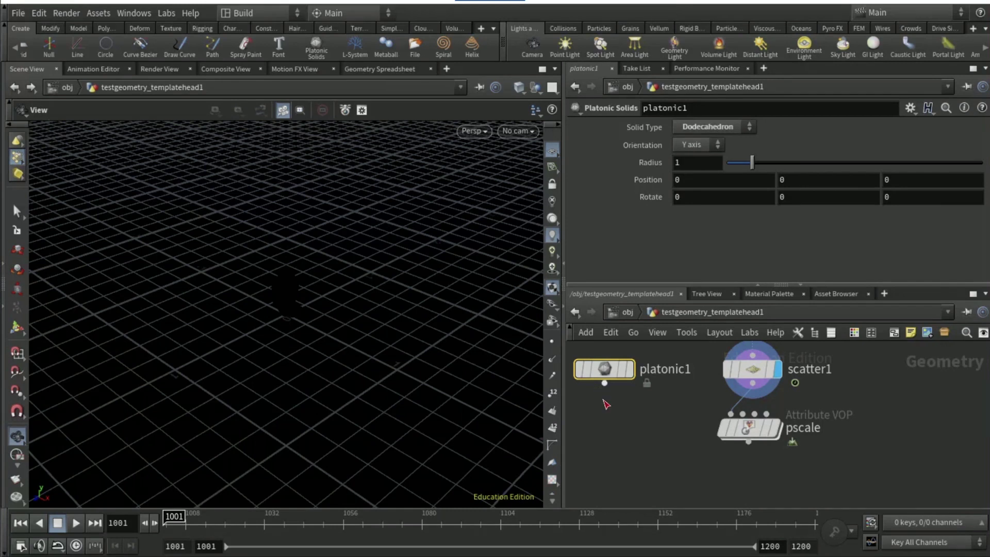
Step: Append a displayed Transform node to the platonic solid with a Y scale of 2.3 and an X rotation of 90
left_click(605, 383)
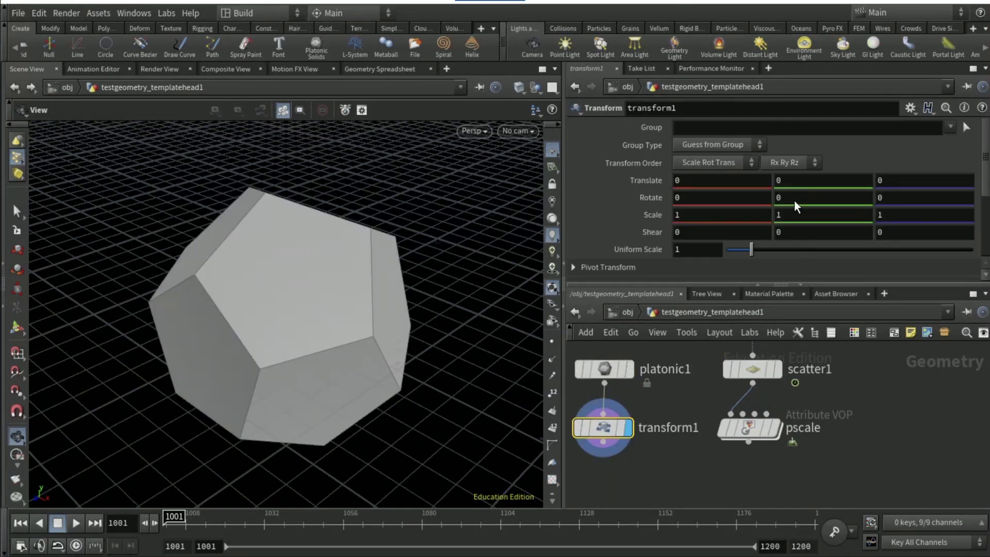
left_click(795, 217)
type("2.3")
left_click(744, 198)
type("90")
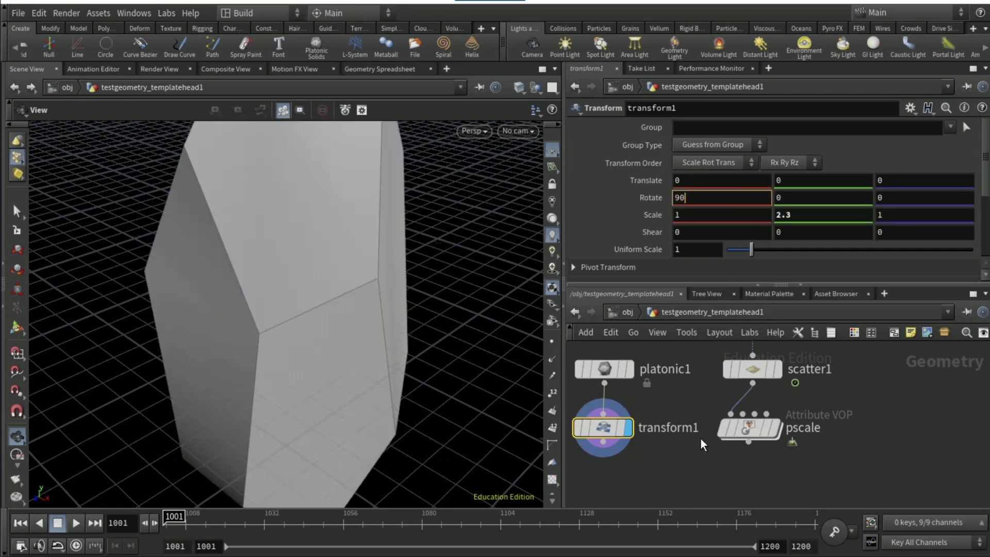
key("Return")
Step: Append a Normal node after the Transform node and a Pack node after that Normal node
left_click(703, 478)
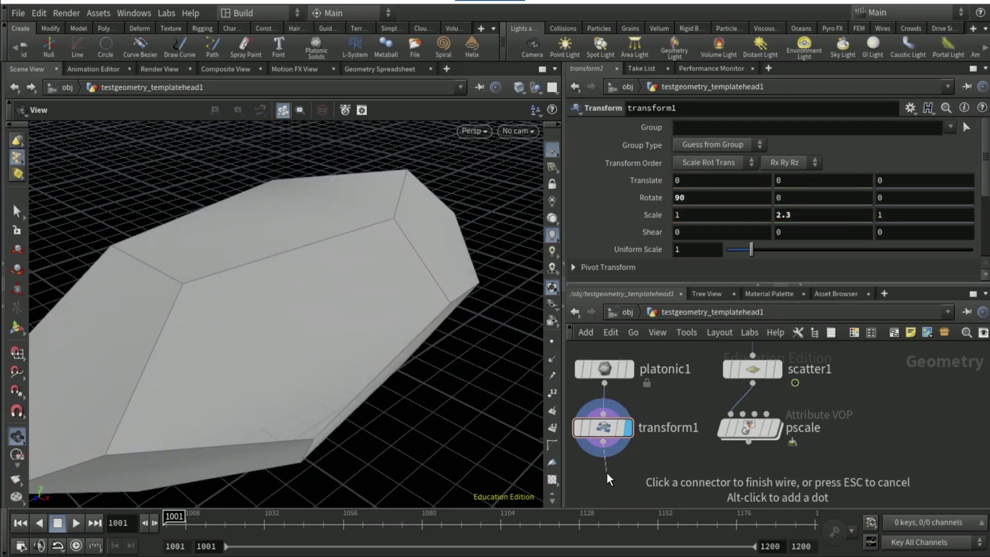
key("Tab")
type("no")
key("Return")
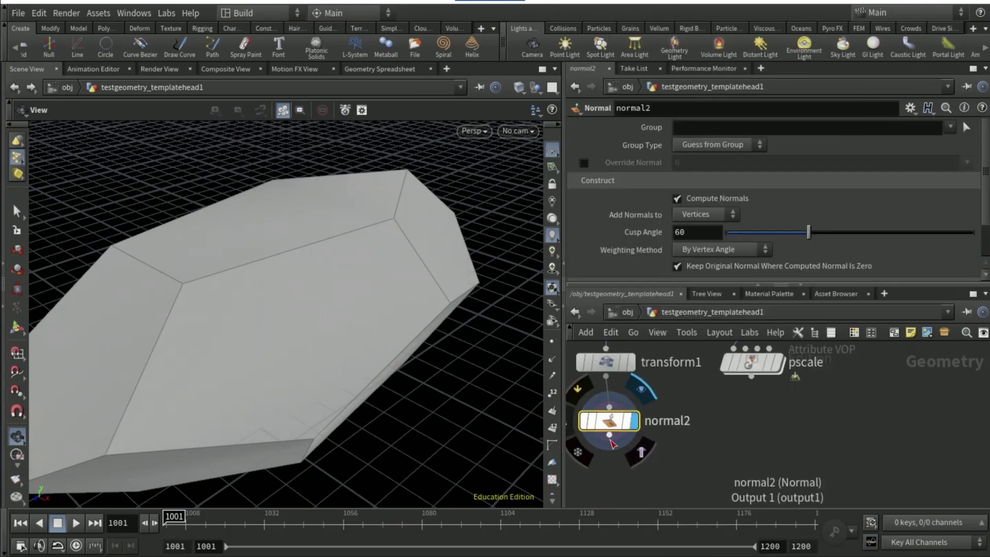
key("Tab")
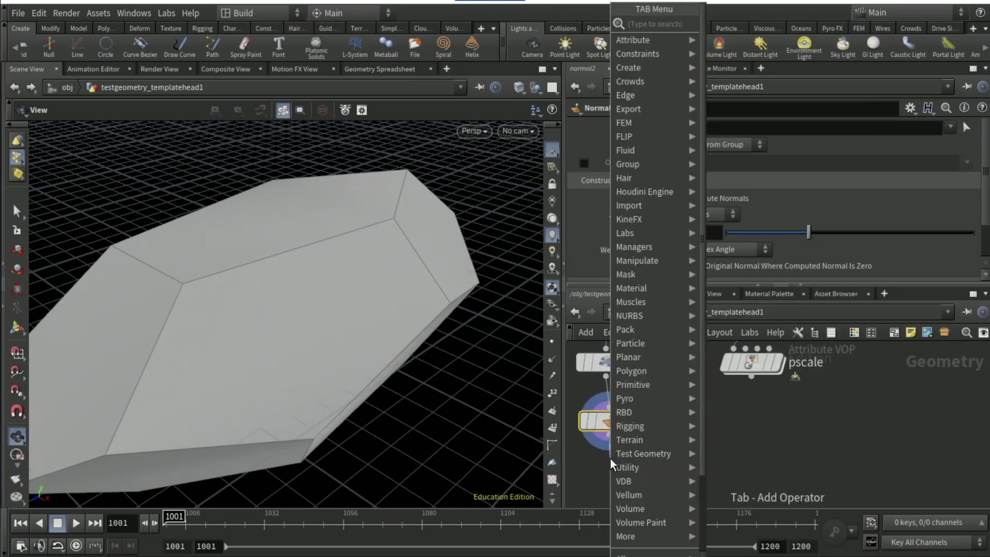
type("pack")
key("Return")
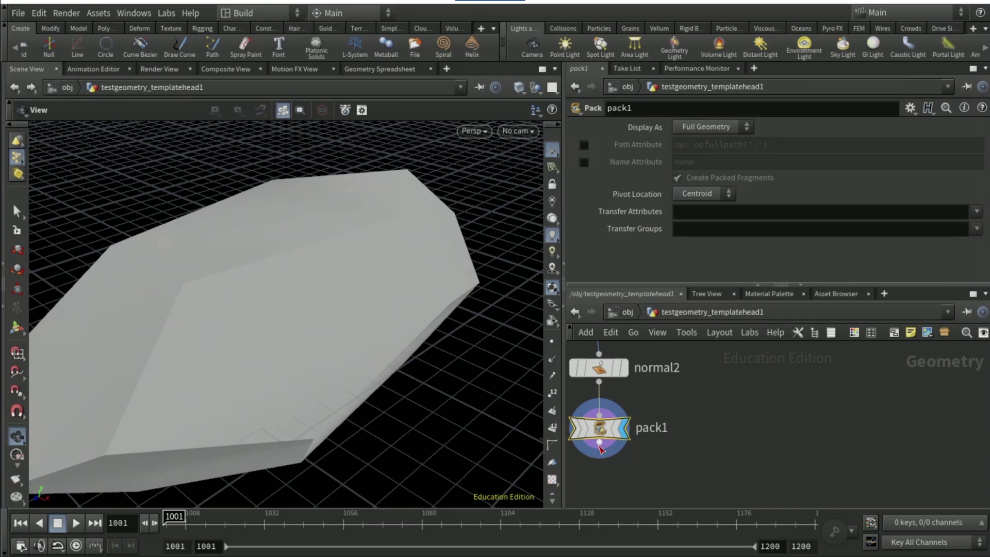
Step: Append a displayed Copy to Points node to the Pack node, with the pscale Attribute VOP feeding its target points input
left_click(600, 445)
key("Tab")
type("c")
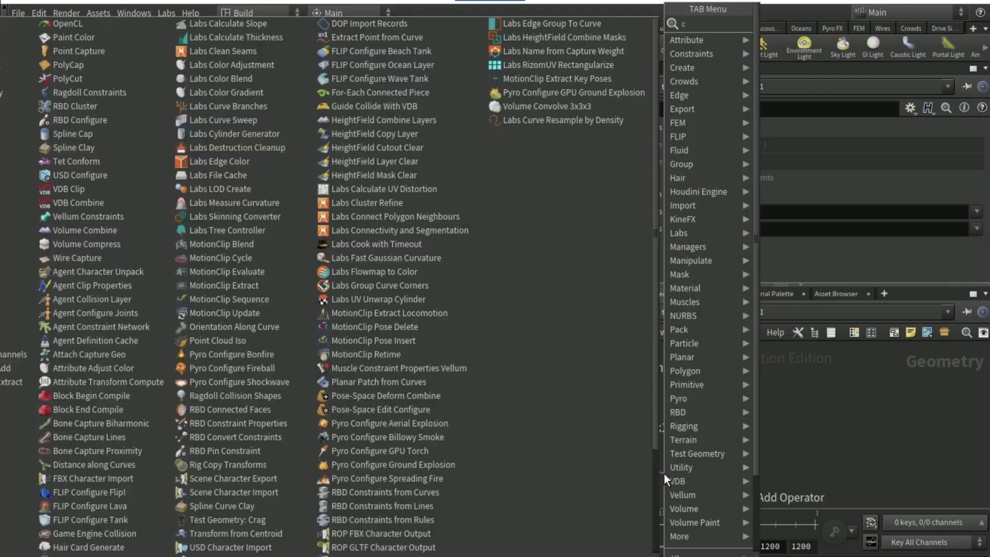
type("opy to p")
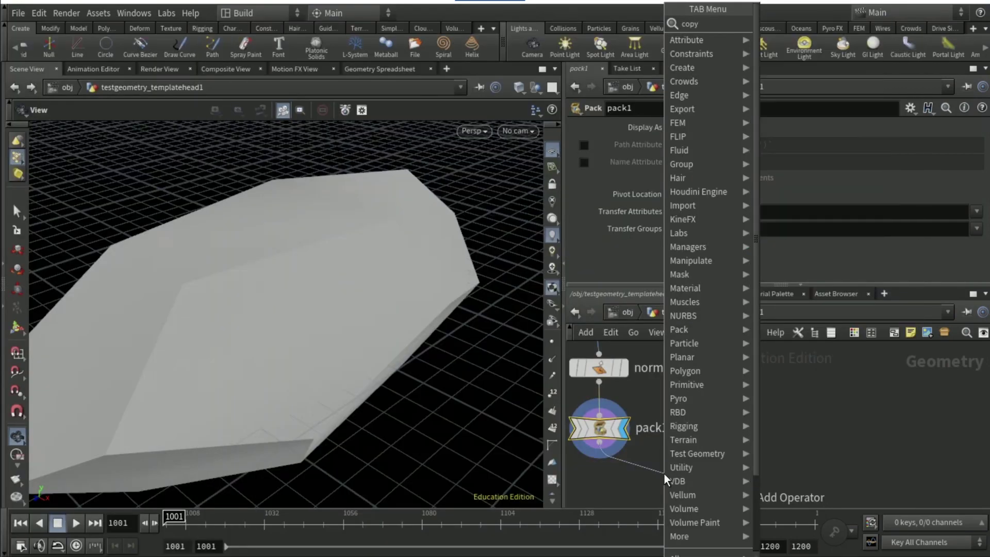
key("Return")
left_click(675, 471)
scroll(712, 448, "up", 5)
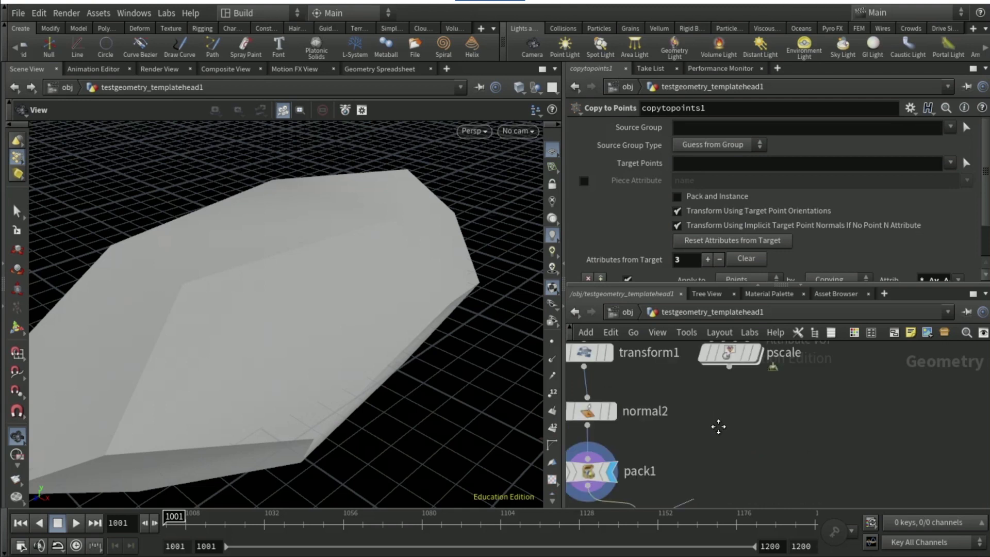
scroll(751, 458, "down", 5)
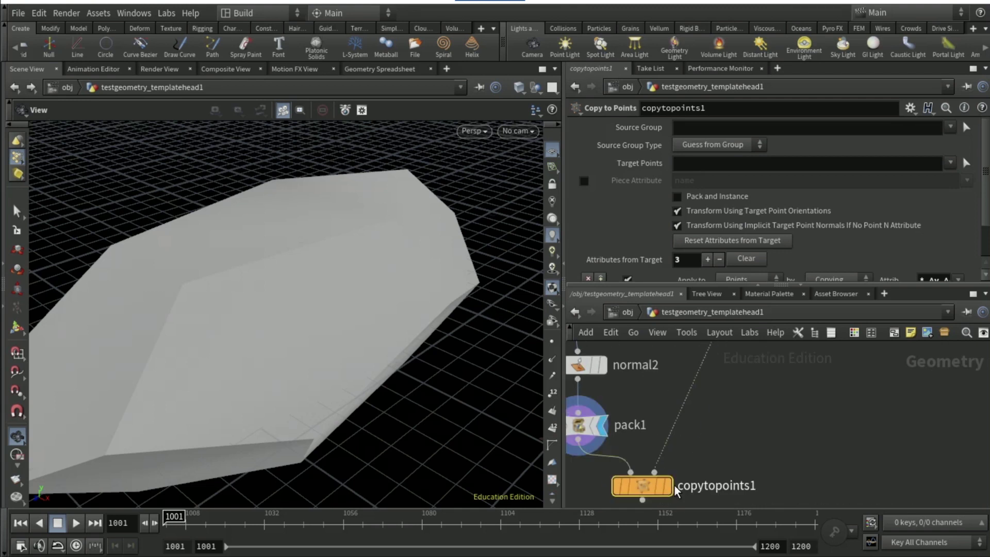
left_click(669, 487)
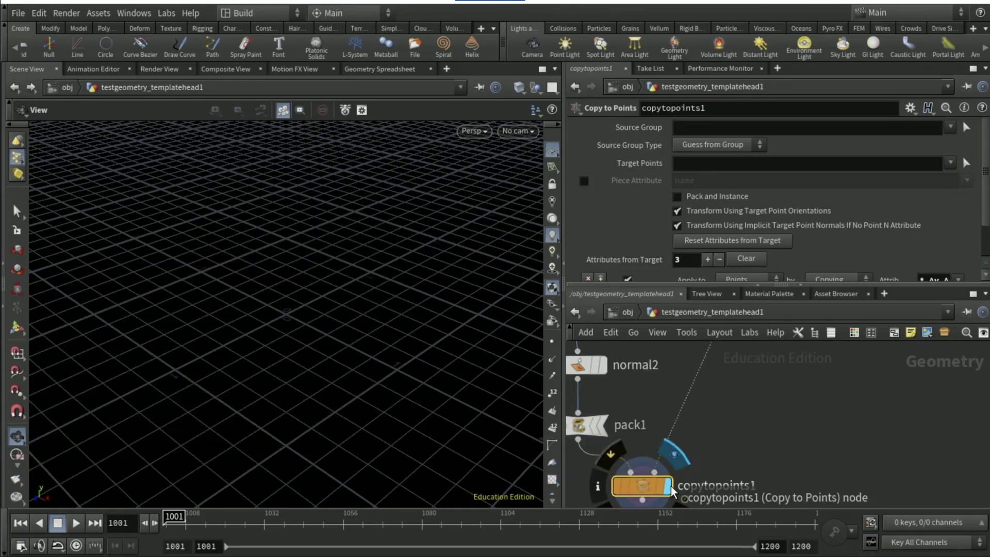
Step: Set the pscale node's pscaleMax parameter to 0.005 and view the copied dodecahedra on the head
scroll(772, 398, "up", 4)
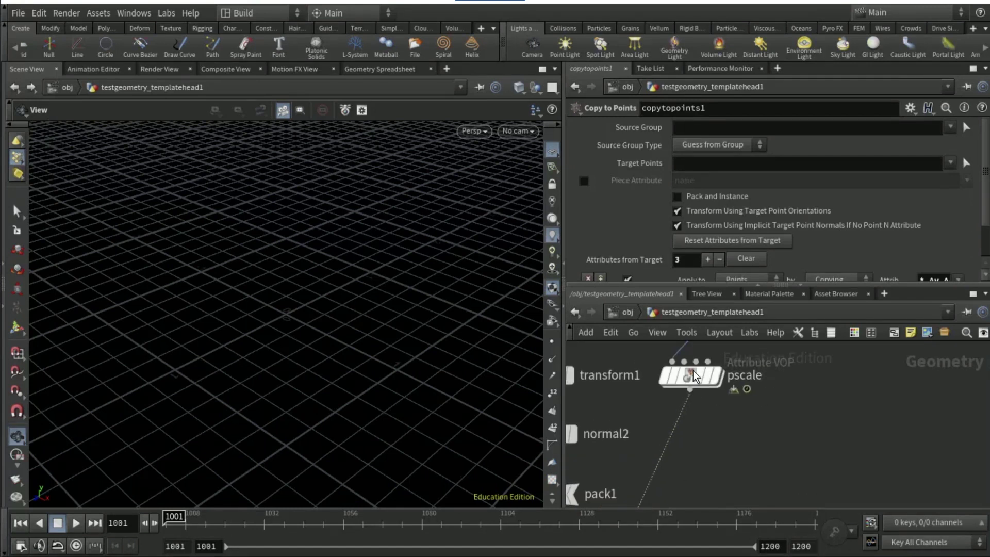
left_click(694, 370)
scroll(634, 206, "down", 3)
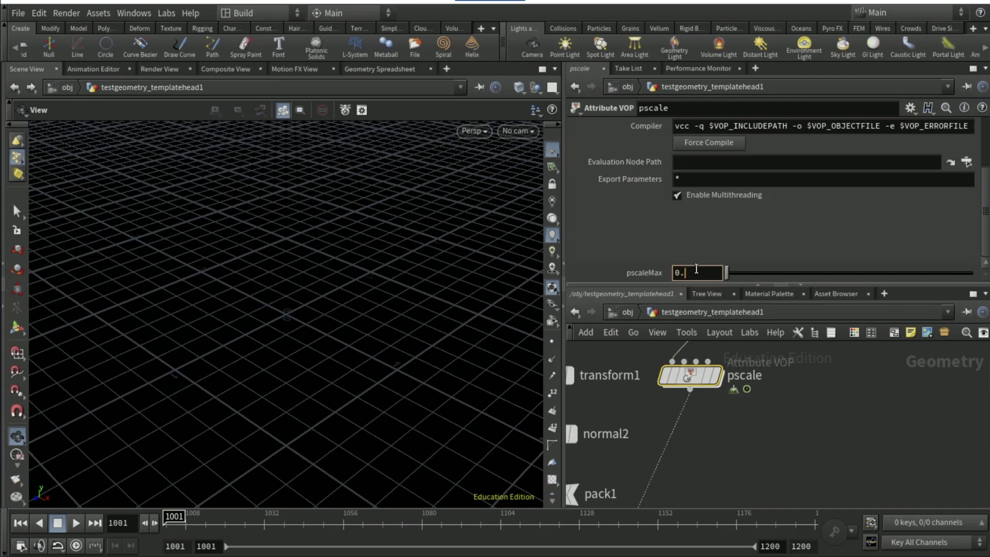
key("Return")
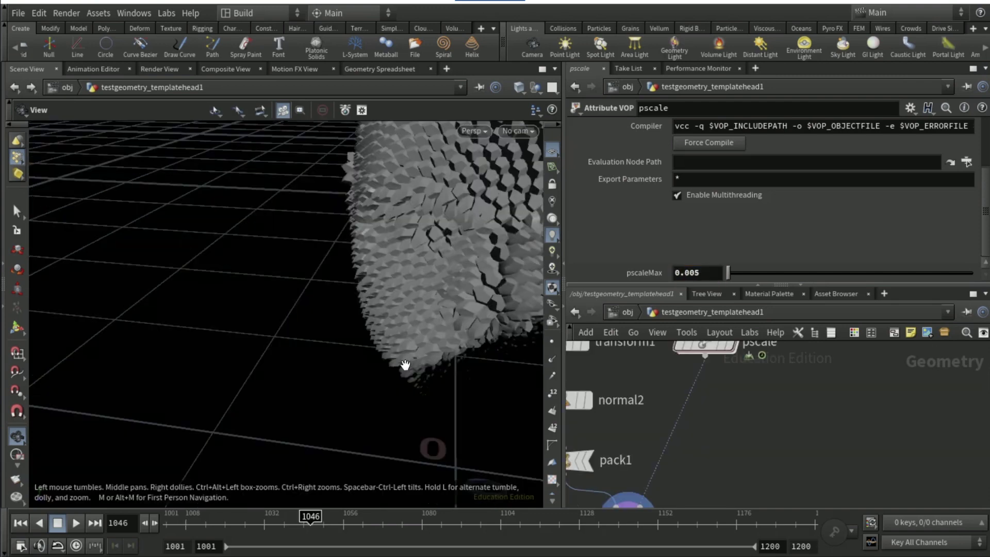
left_click_drag(405, 361, 104, 371)
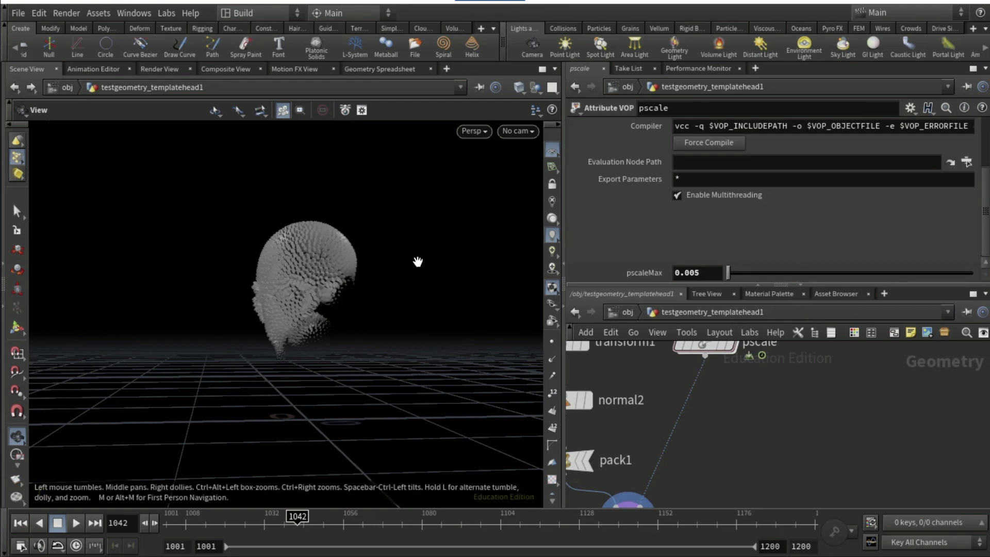
left_click(757, 295)
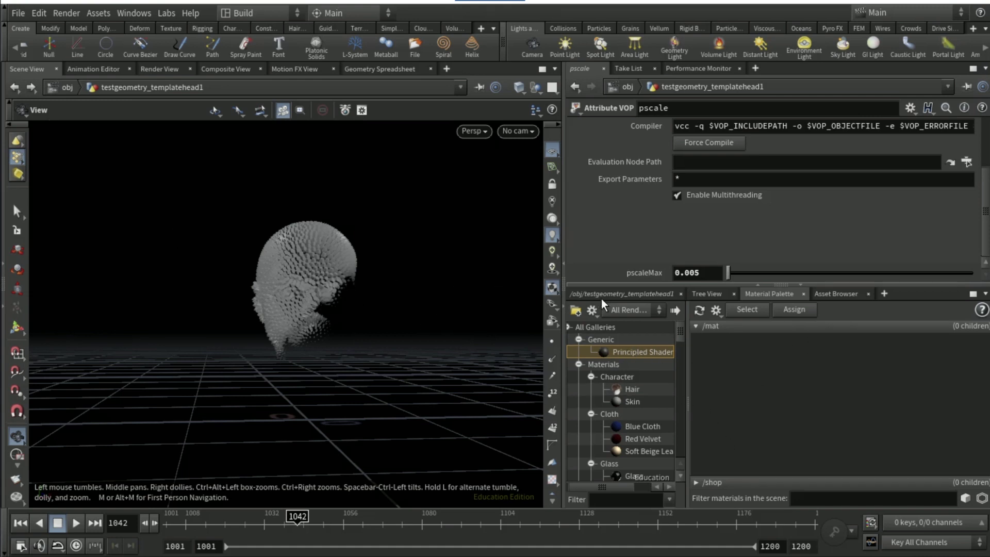
left_click(622, 294)
Step: Go up to the object level and add a second template head geometry object below the existing one
key("u")
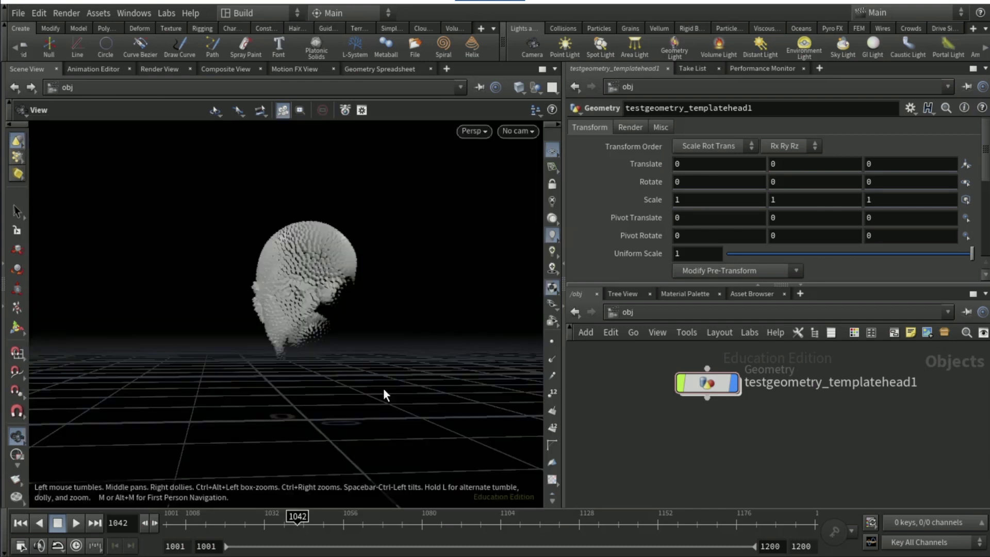
left_click_drag(248, 383, 295, 388)
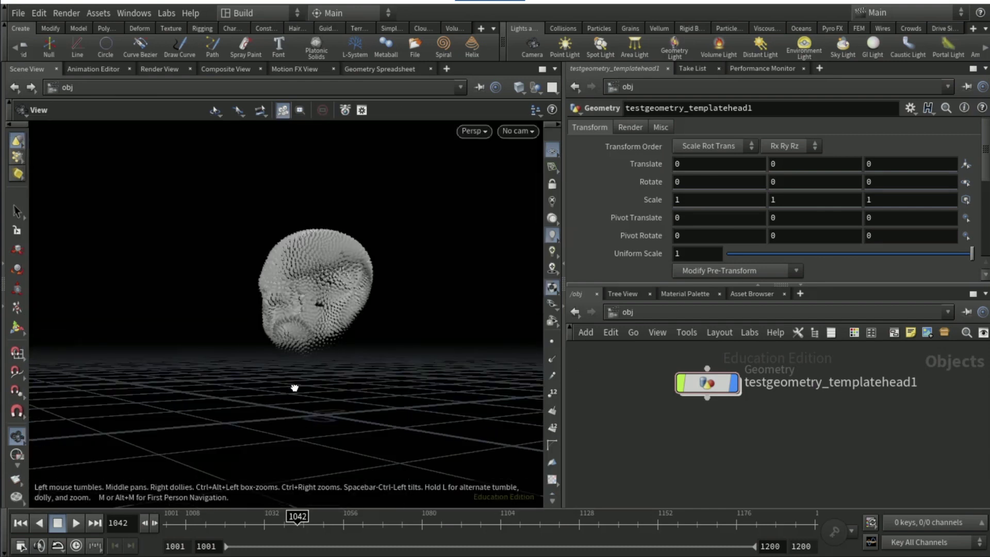
left_click_drag(368, 390, 371, 391)
left_click_drag(708, 383, 708, 426, "alt")
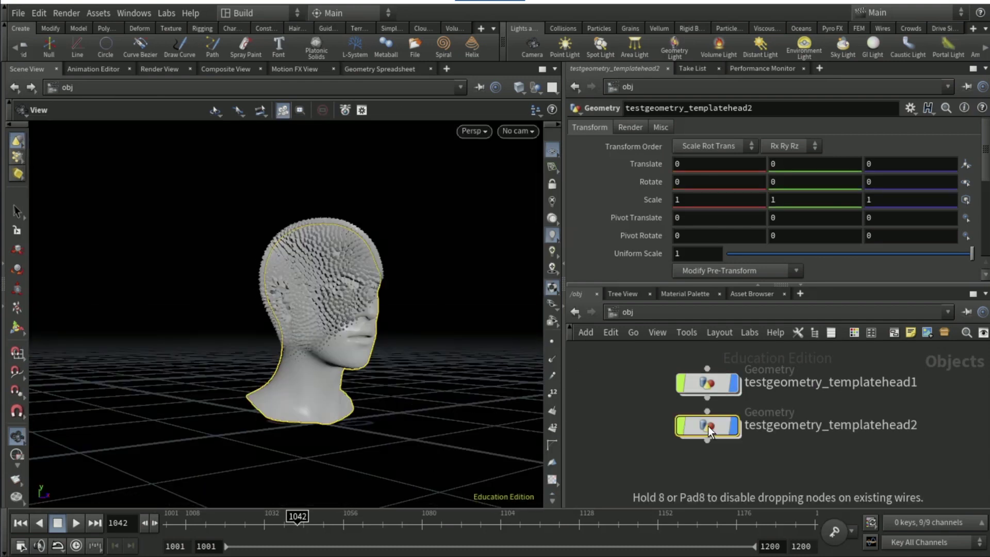